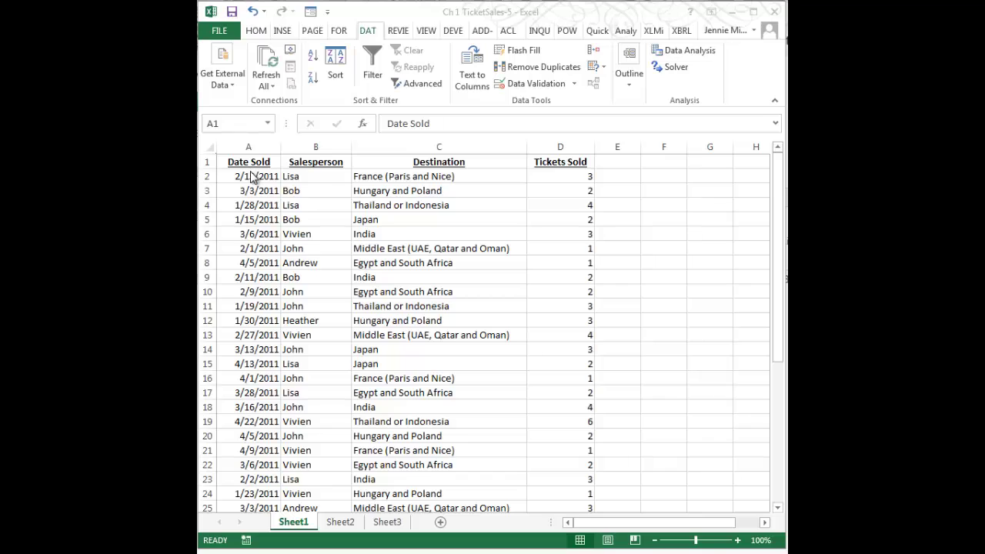
Rename the Sheet1 worksheet as Raw Data.
{"action": "left_click", "coordinate": [298, 525]}
{"action": "right_click", "coordinate": [293, 524]}
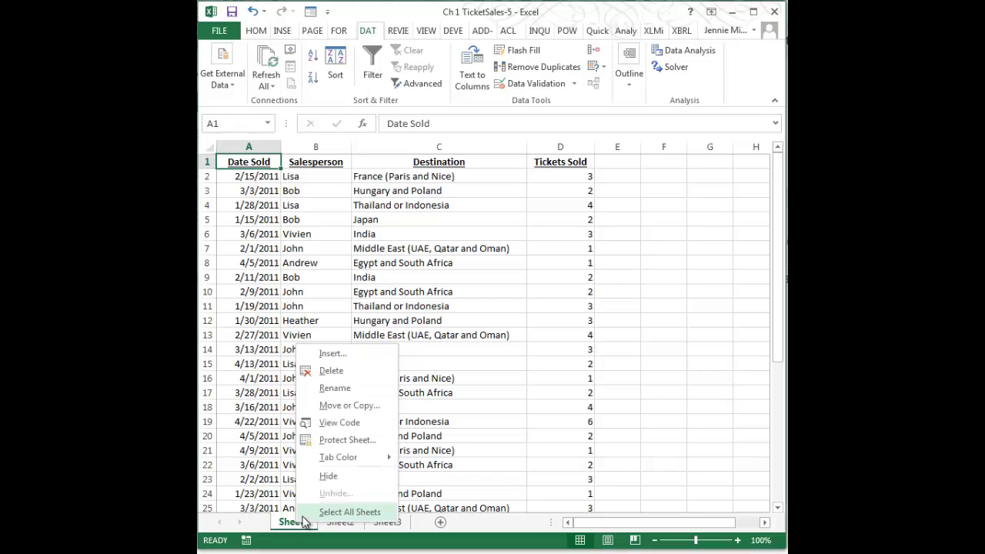
{"action": "left_click", "coordinate": [335, 388]}
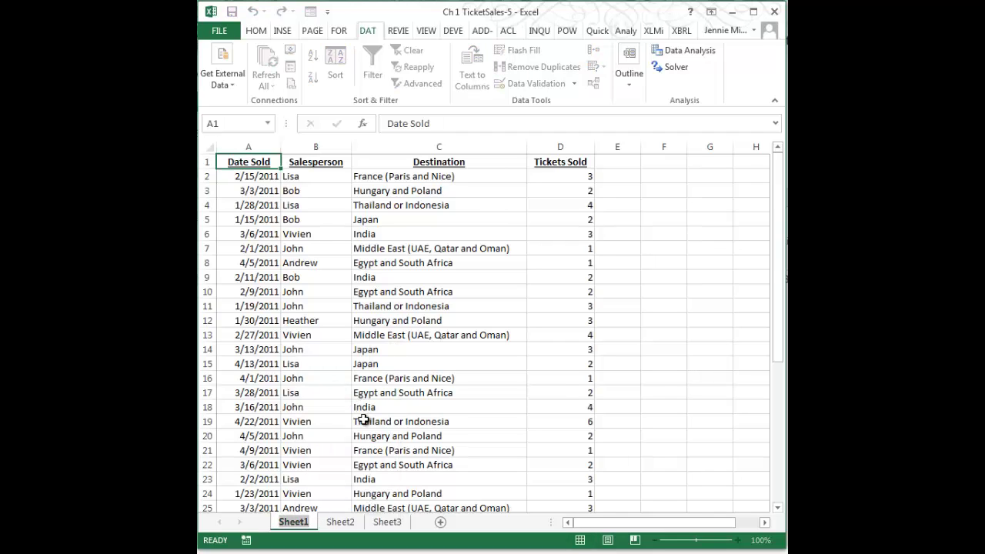
{"action": "type", "text": "Raw"}
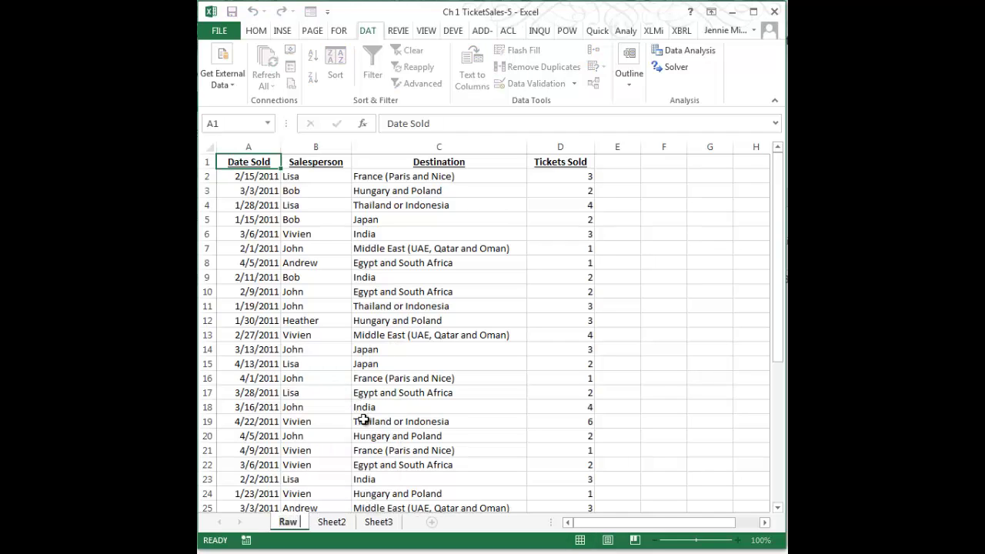
{"action": "type", "text": " Data"}
{"action": "key", "text": "Return"}
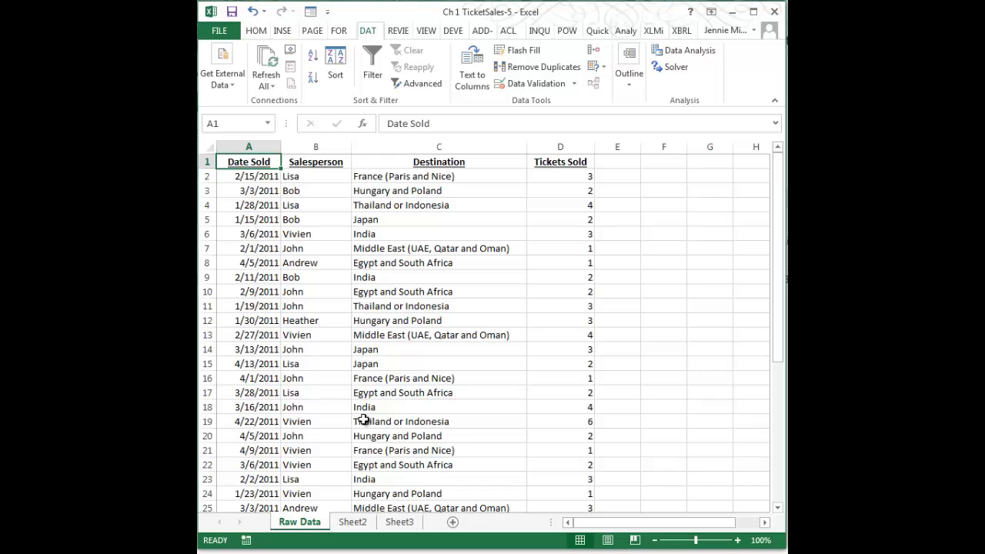
Copy the Date Sold column, A1:A36, from the Raw Data sheet and paste it into Sheet3 starting at cell A1.
{"action": "left_click_drag", "start_coordinate": [259, 161], "coordinate": [239, 439]}
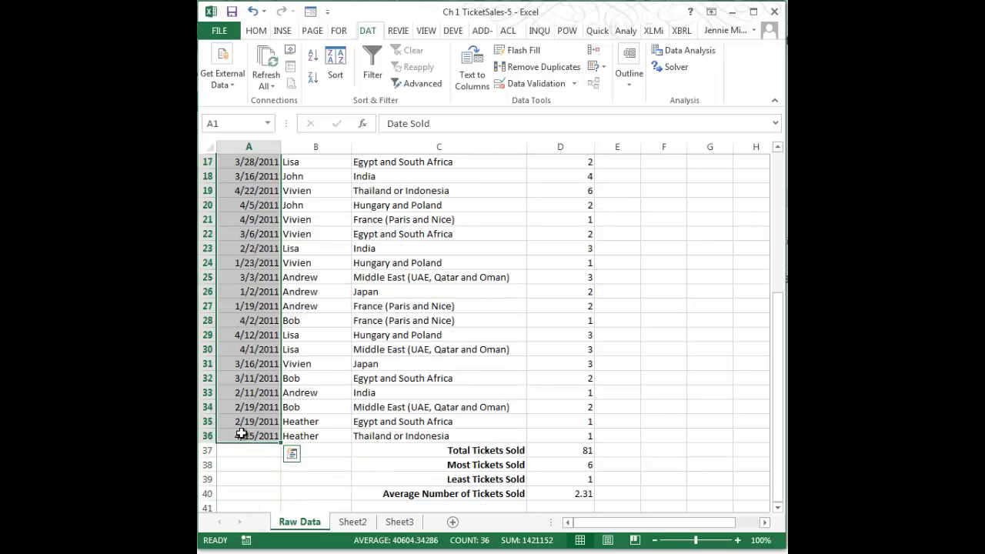
{"action": "key", "text": "ctrl+c"}
{"action": "left_click", "coordinate": [399, 522]}
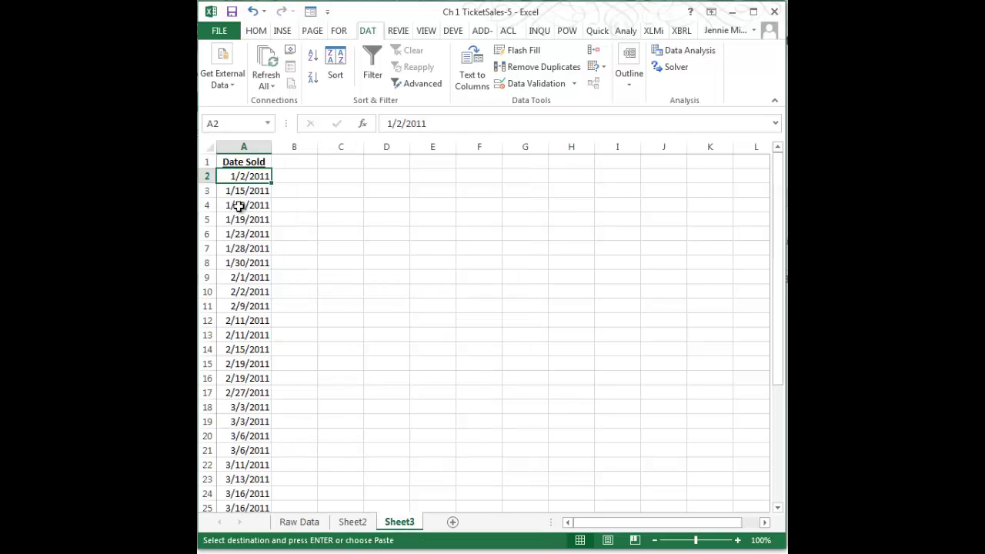
{"action": "left_click", "coordinate": [240, 161]}
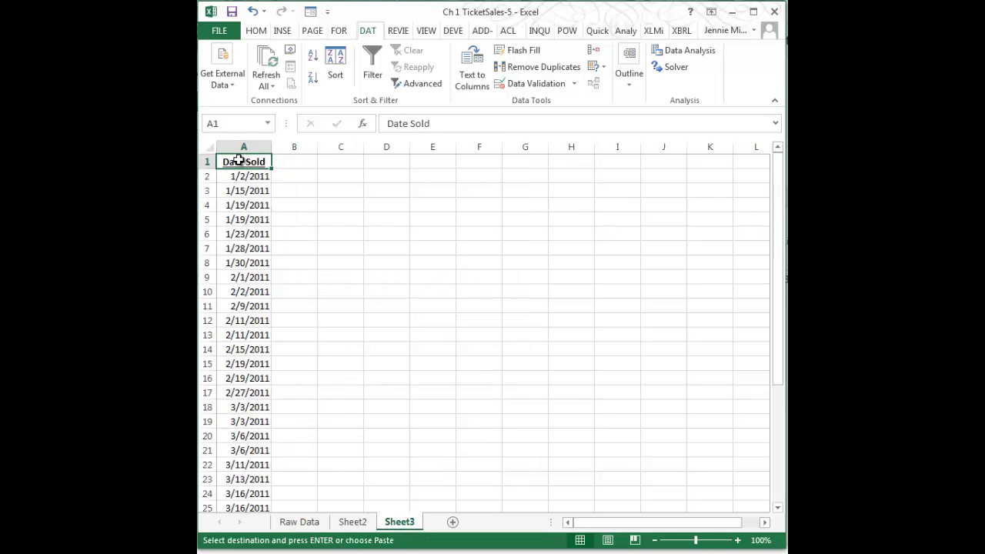
{"action": "key", "text": "ctrl+v"}
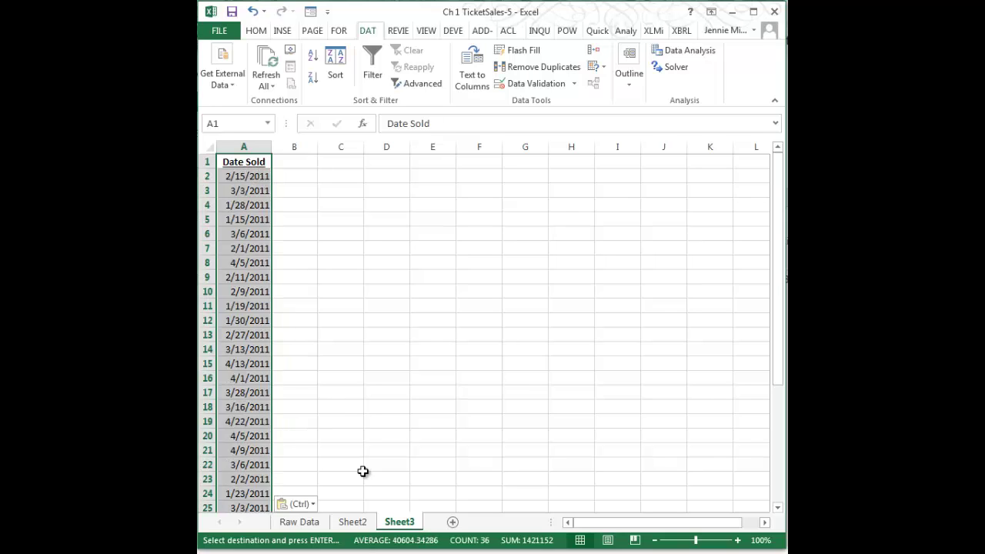
Rename the Sheet3 worksheet as Calendar.
{"action": "double_click", "coordinate": [399, 522]}
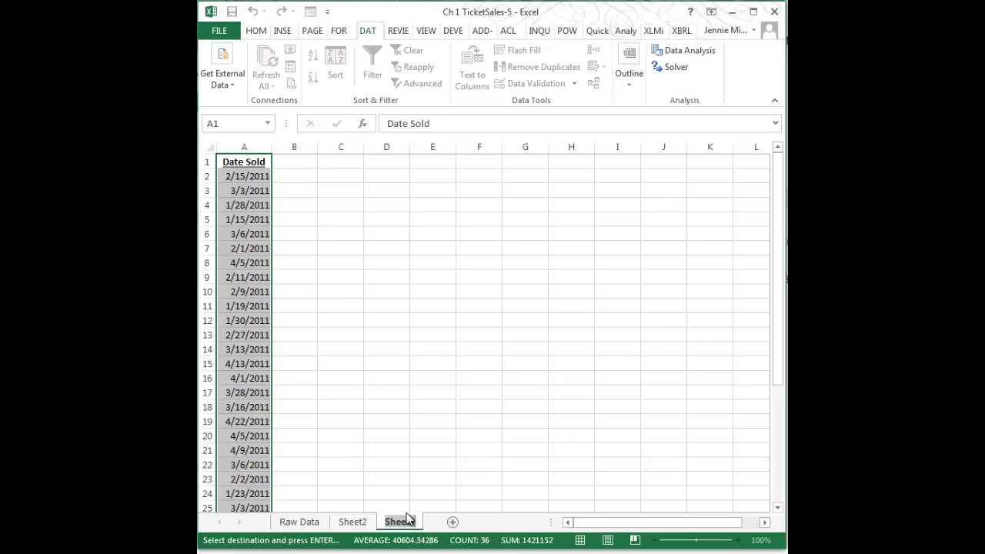
{"action": "type", "text": "Calendar"}
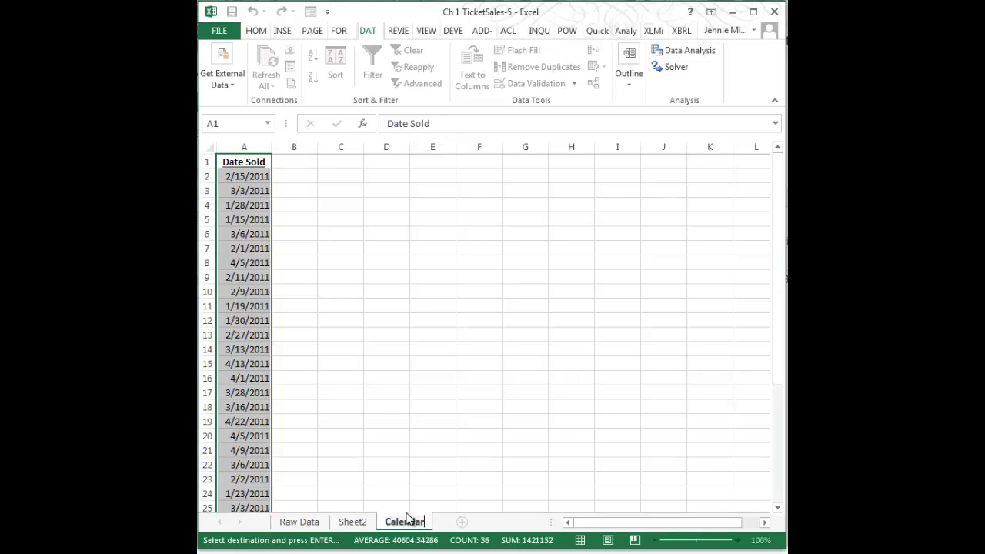
{"action": "key", "text": "Return"}
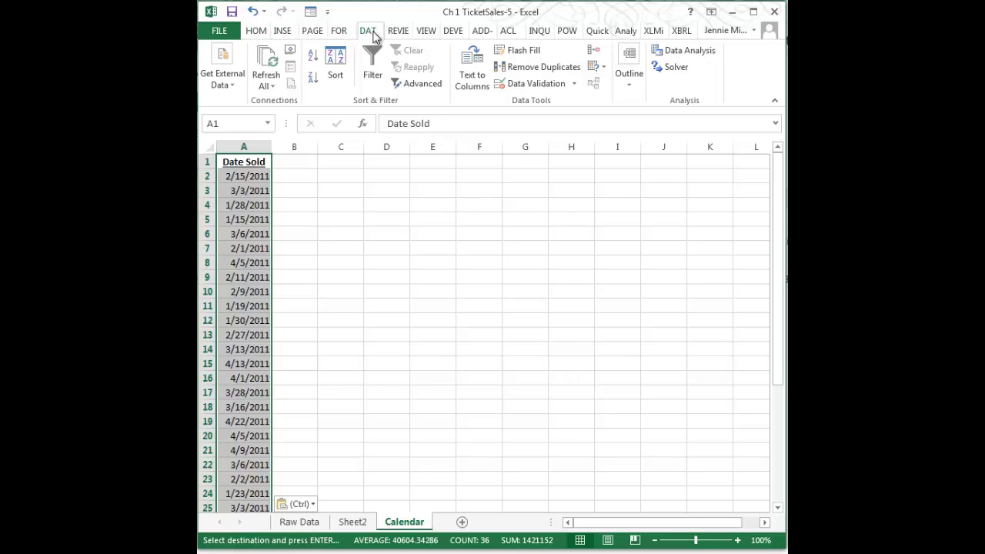
Remove the duplicate dates from the Date Sold column on the Calendar sheet, treating the first row as a header.
{"action": "left_click", "coordinate": [558, 69]}
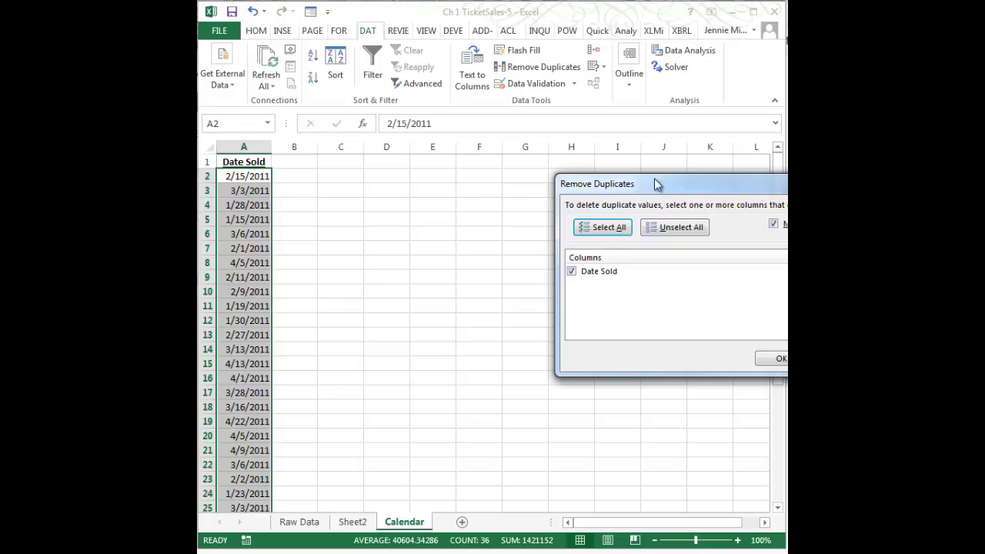
{"action": "left_click_drag", "start_coordinate": [654, 185], "coordinate": [435, 174]}
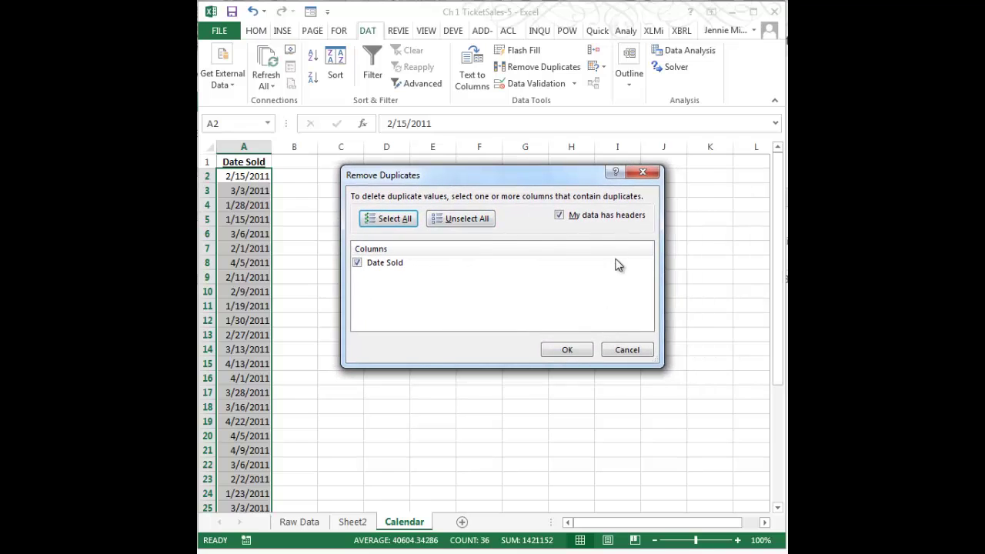
{"action": "left_click", "coordinate": [568, 350]}
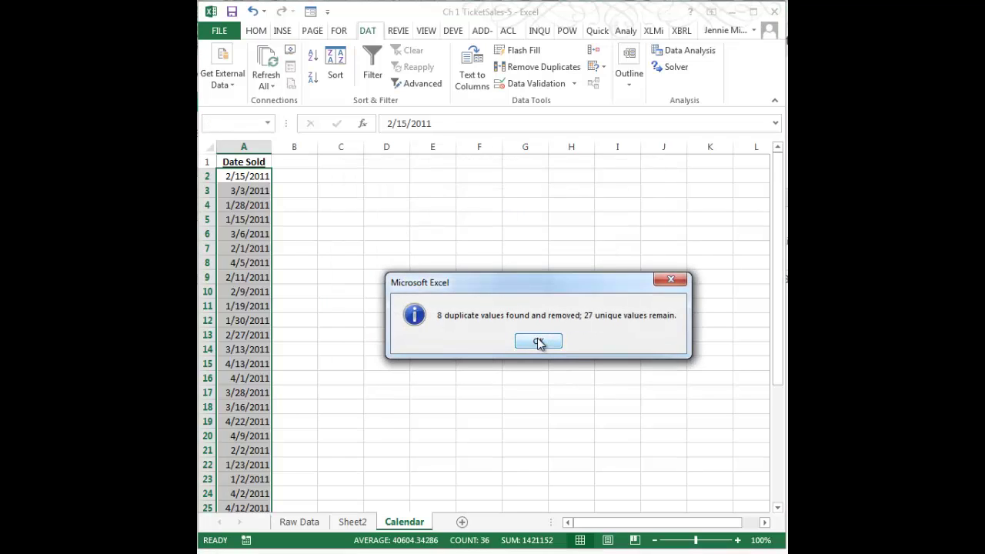
{"action": "left_click", "coordinate": [538, 342]}
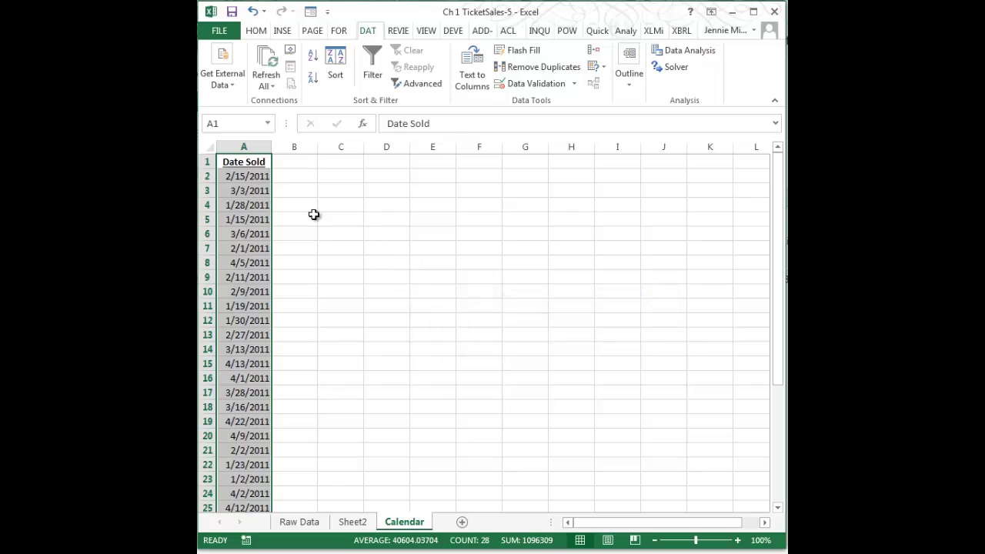
{"action": "scroll", "coordinate": [264, 267], "scroll_direction": "down", "scroll_amount": 4}
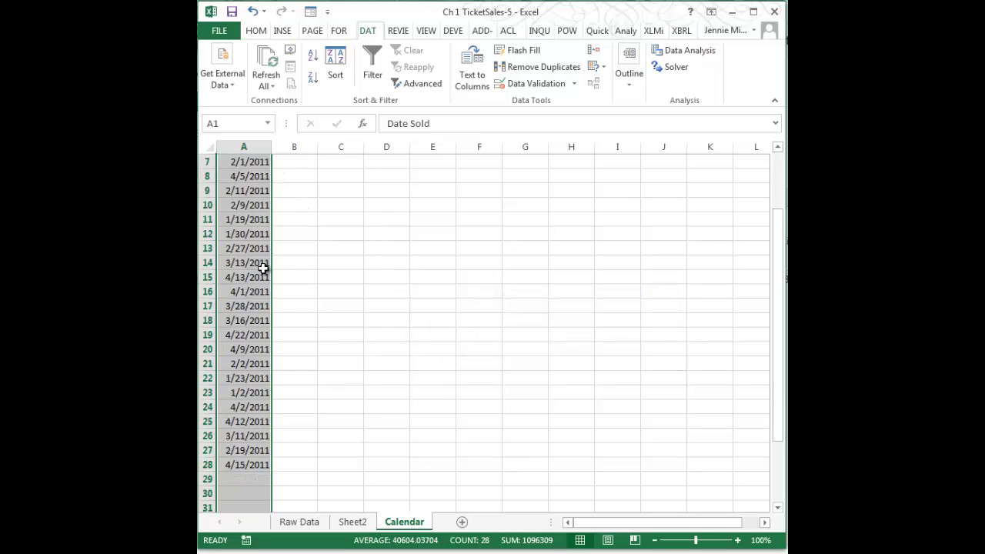
{"action": "left_click", "coordinate": [255, 377]}
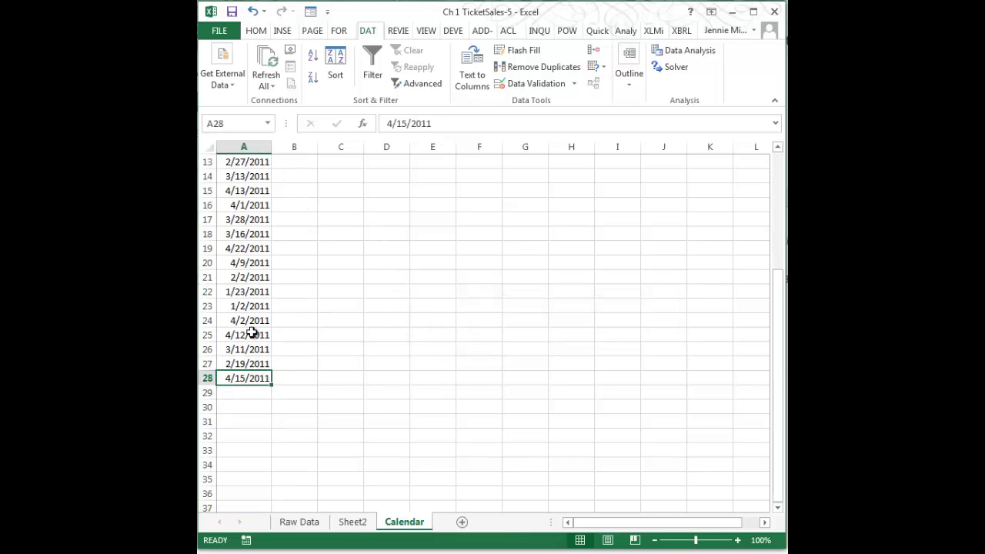
{"action": "scroll", "coordinate": [255, 319], "scroll_direction": "up", "scroll_amount": 4}
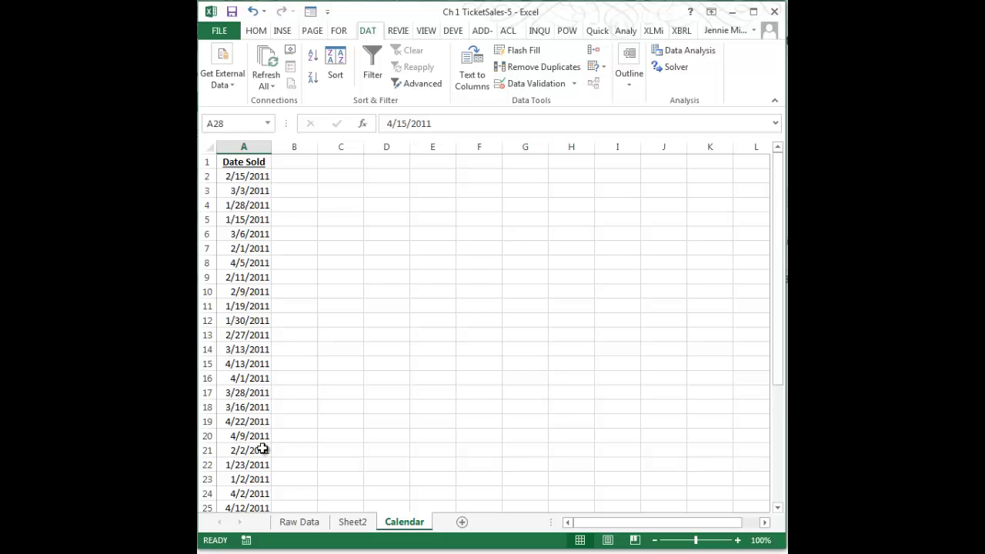
Enter the header Weekday_Name in cell B1 and widen column B to fit it.
{"action": "left_click", "coordinate": [294, 162]}
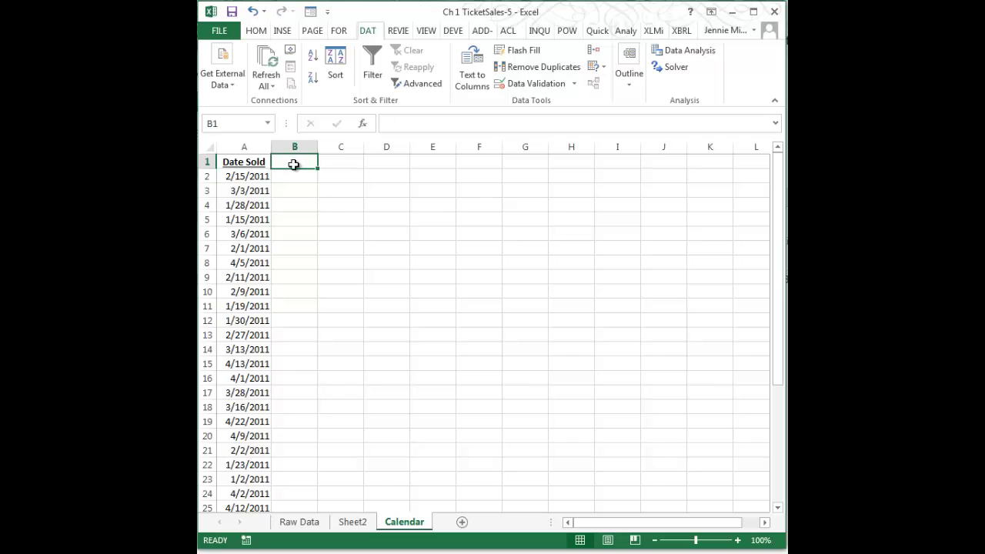
{"action": "type", "text": "W"}
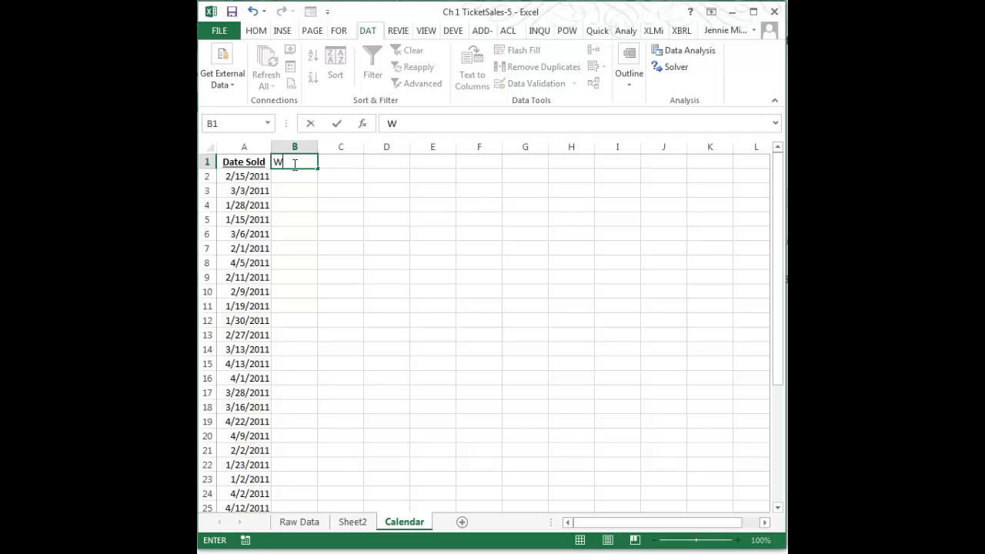
{"action": "type", "text": "eeday"}
{"action": "key", "text": "BackSpace"}
{"action": "key", "text": "BackSpace"}
{"action": "key", "text": "BackSpace"}
{"action": "key", "text": "BackSpace"}
{"action": "key", "text": "BackSpace"}
{"action": "type", "text": "Weekday_Name"}
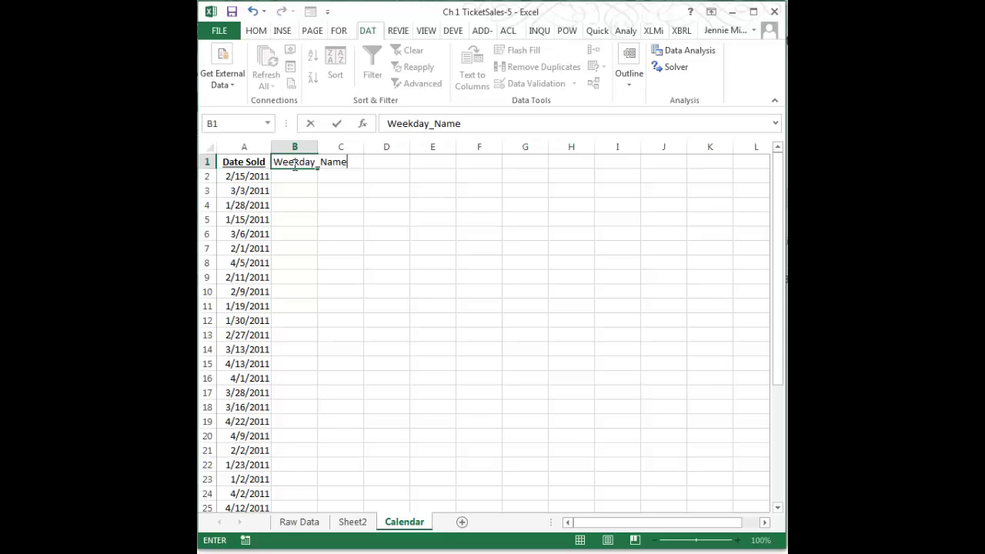
{"action": "key", "text": "Return"}
{"action": "left_click_drag", "start_coordinate": [323, 144], "coordinate": [354, 145]}
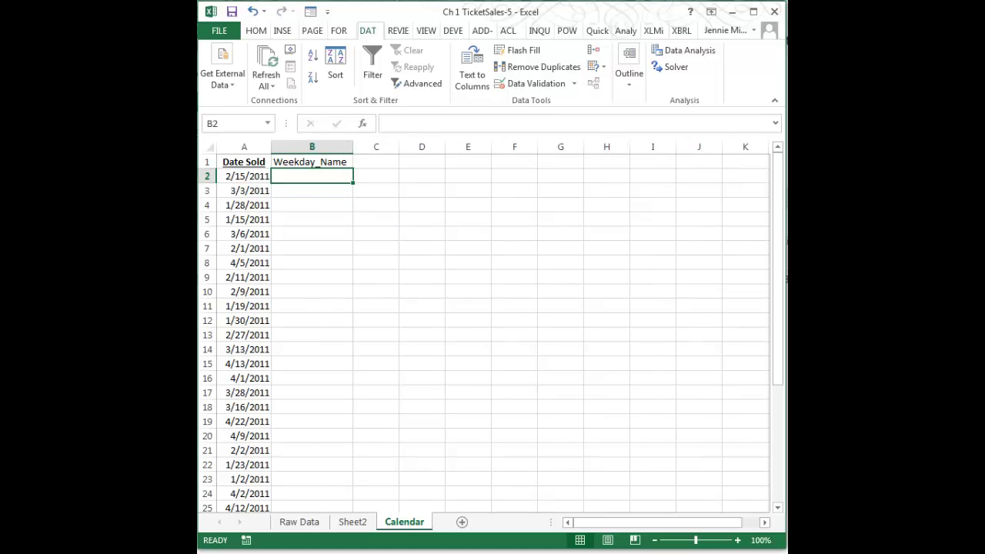
Enter the formula =TEXT(A2,"ddd") in cell B2 to get the abbreviated weekday name.
{"action": "key", "text": "ctrl+t"}
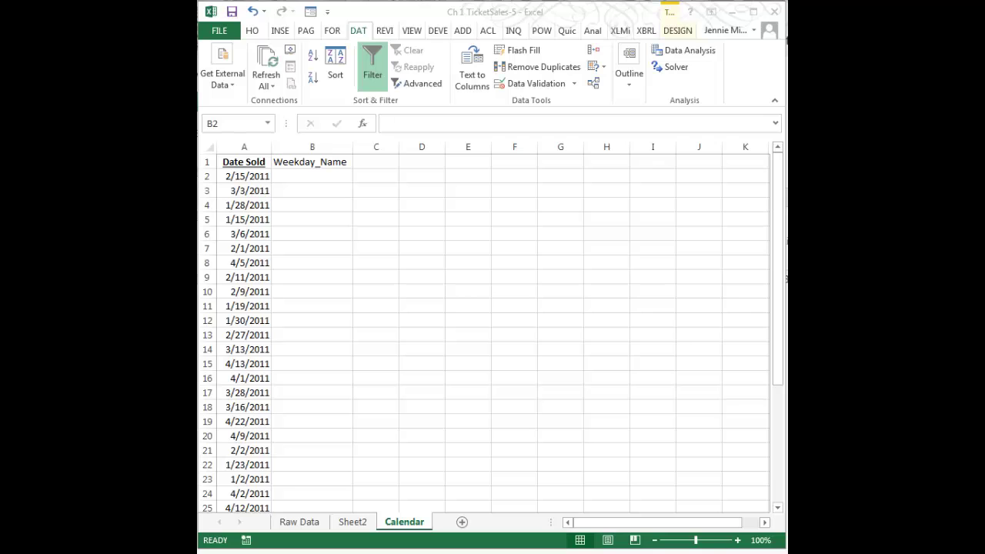
{"action": "left_click", "coordinate": [329, 175]}
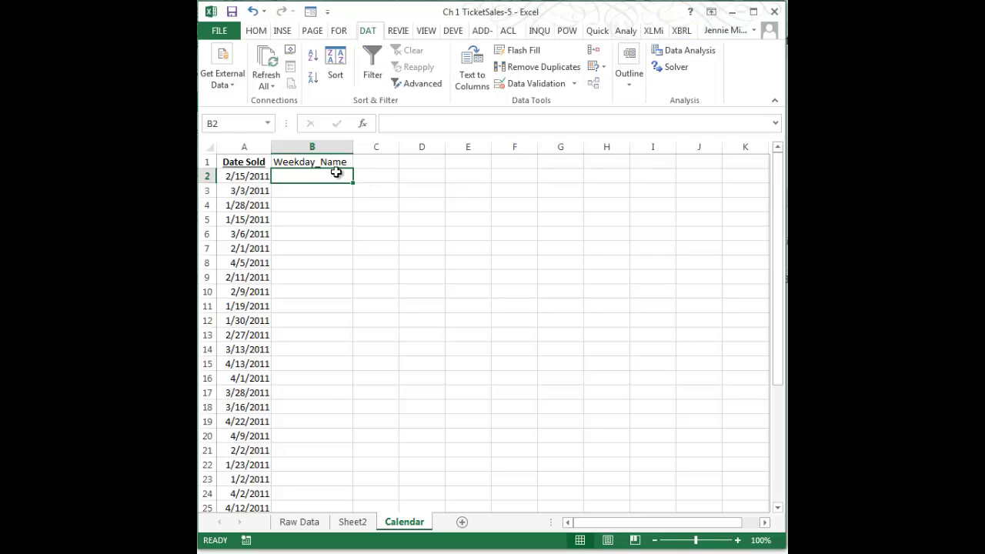
{"action": "type", "text": "="}
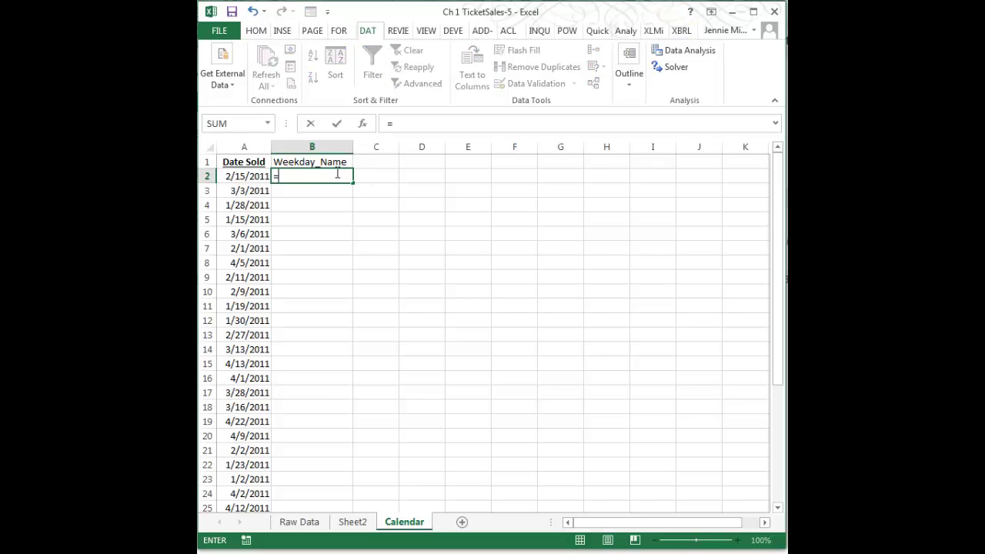
{"action": "type", "text": "text"}
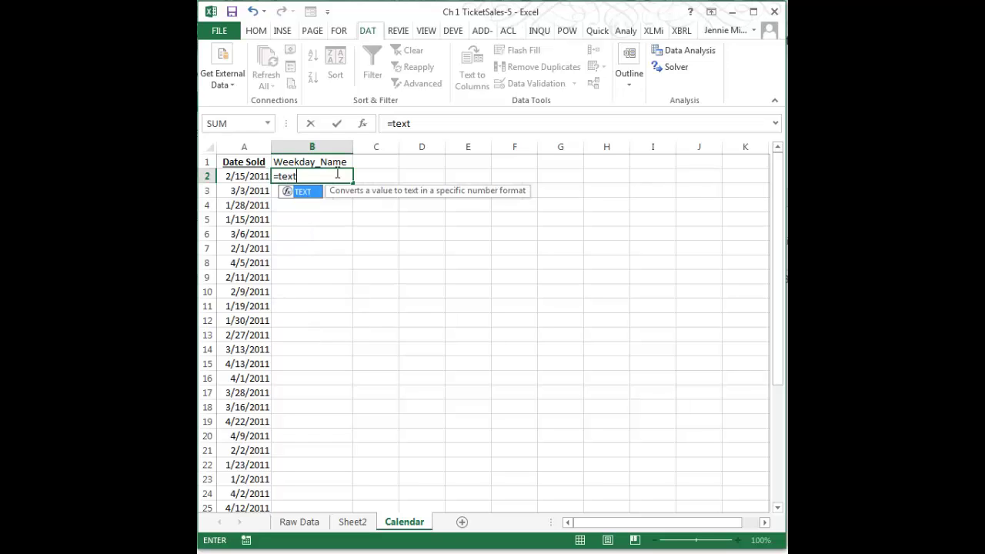
{"action": "type", "text": "("}
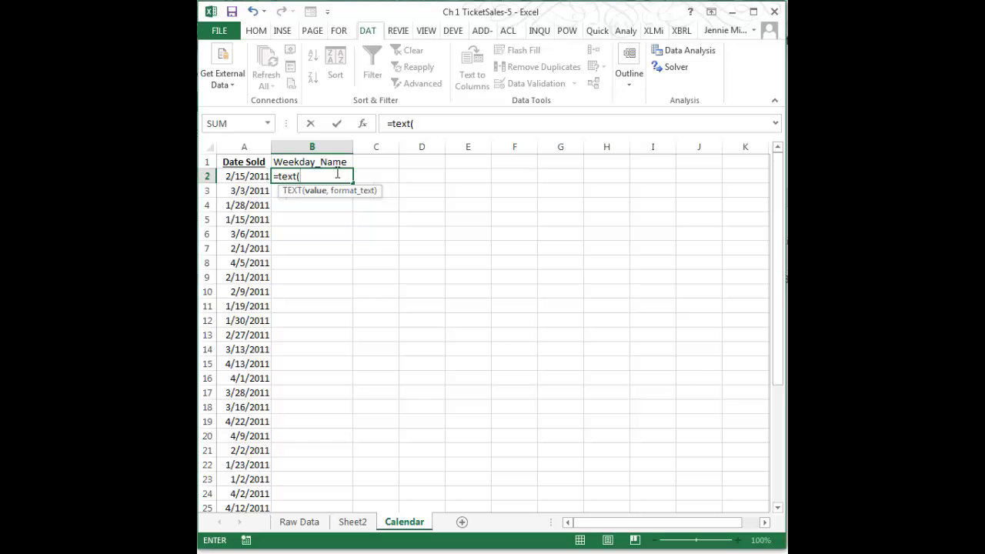
{"action": "type", "text": "A2"}
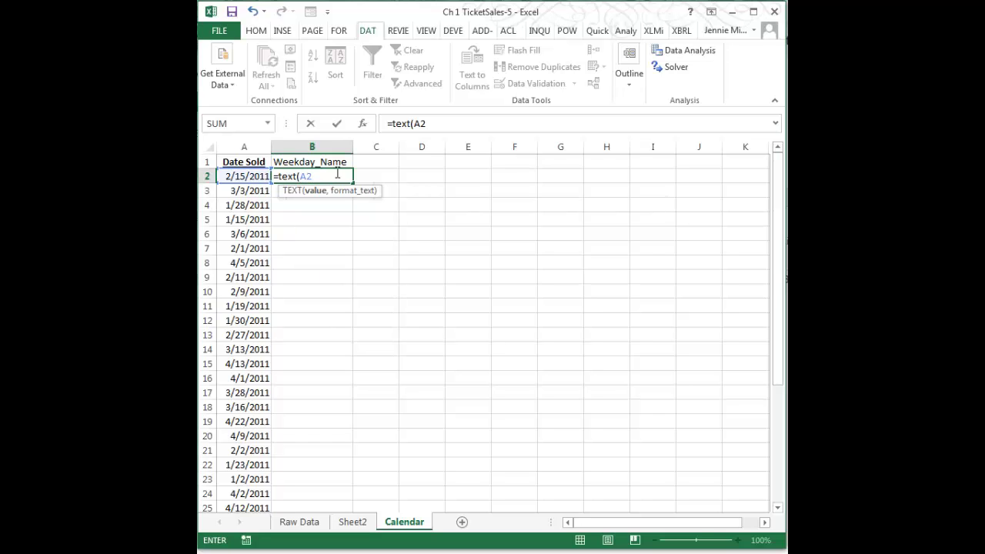
{"action": "type", "text": ",\"ddd"}
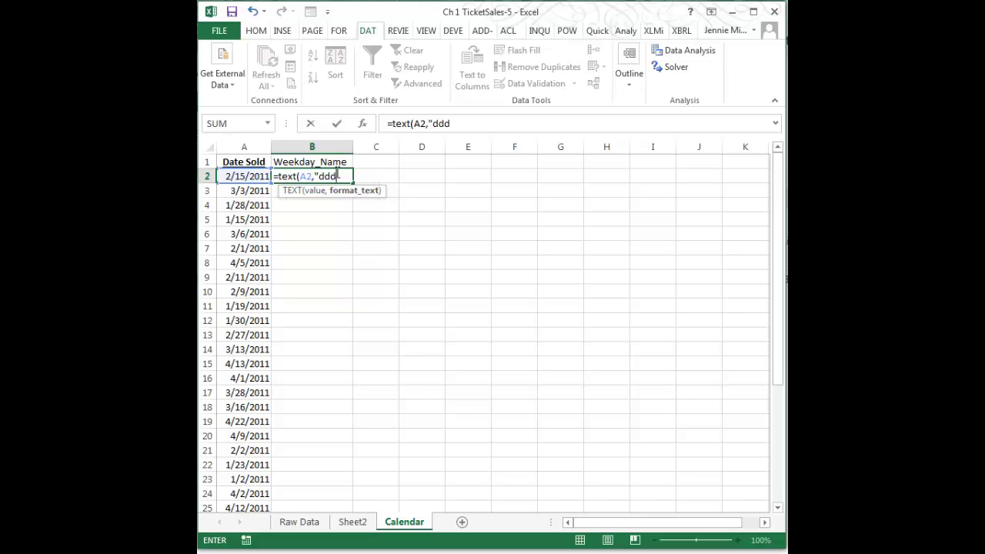
{"action": "type", "text": "\")"}
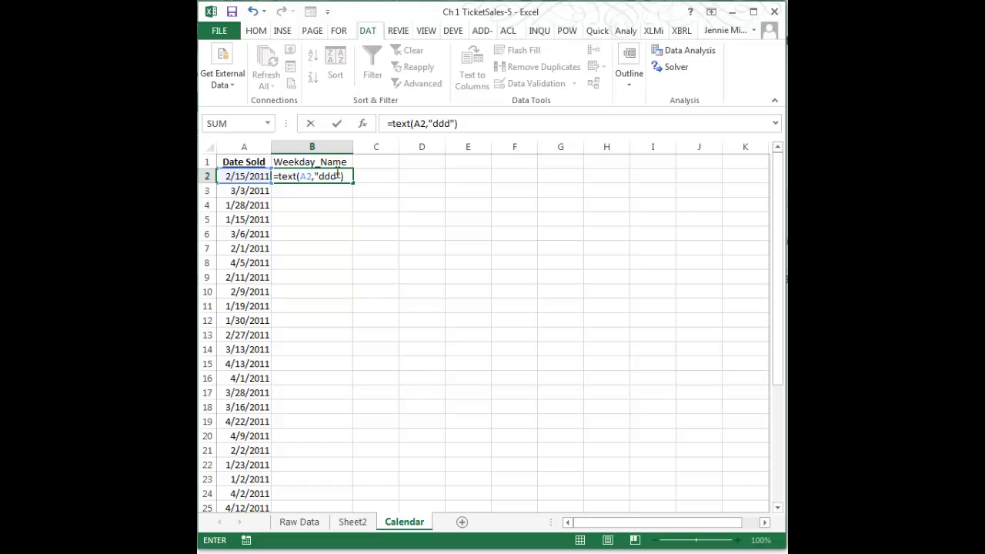
{"action": "key", "text": "Return"}
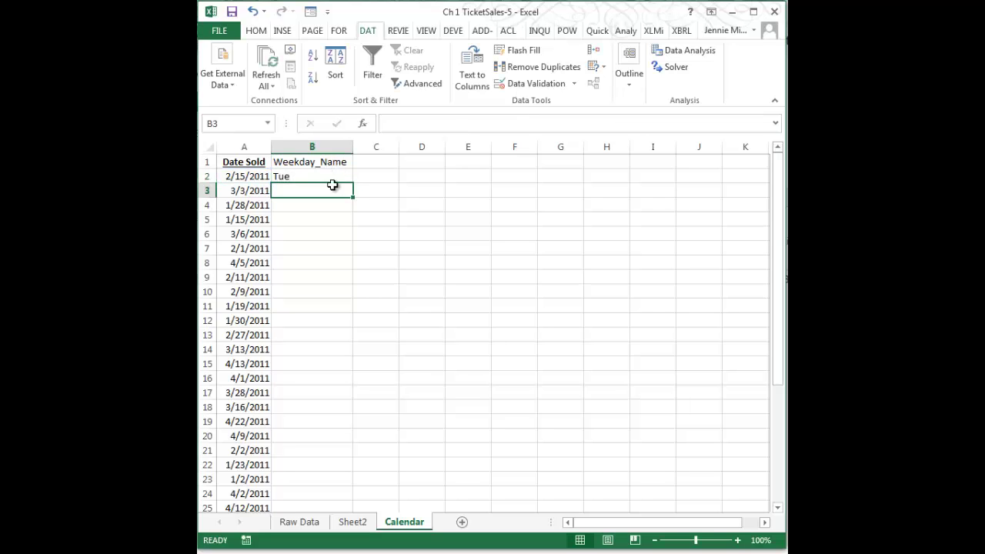
Center the weekday name in B2 and fill its formula down through B28.
{"action": "left_click", "coordinate": [335, 173]}
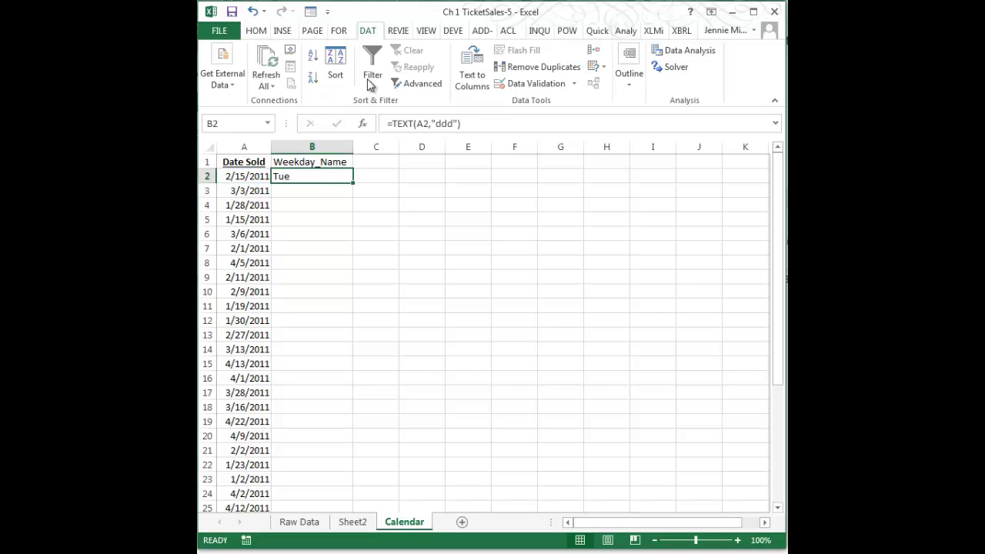
{"action": "left_click", "coordinate": [254, 32]}
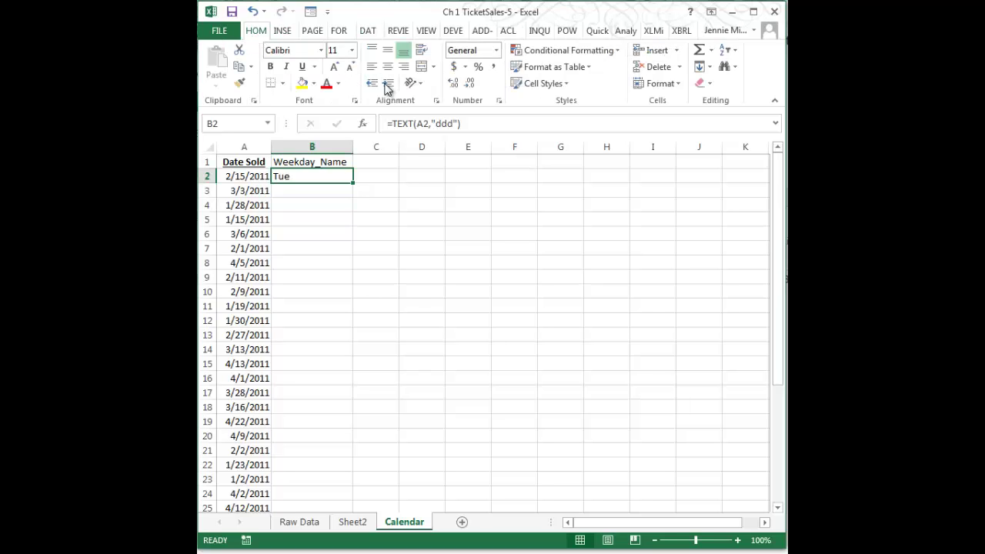
{"action": "left_click", "coordinate": [387, 67]}
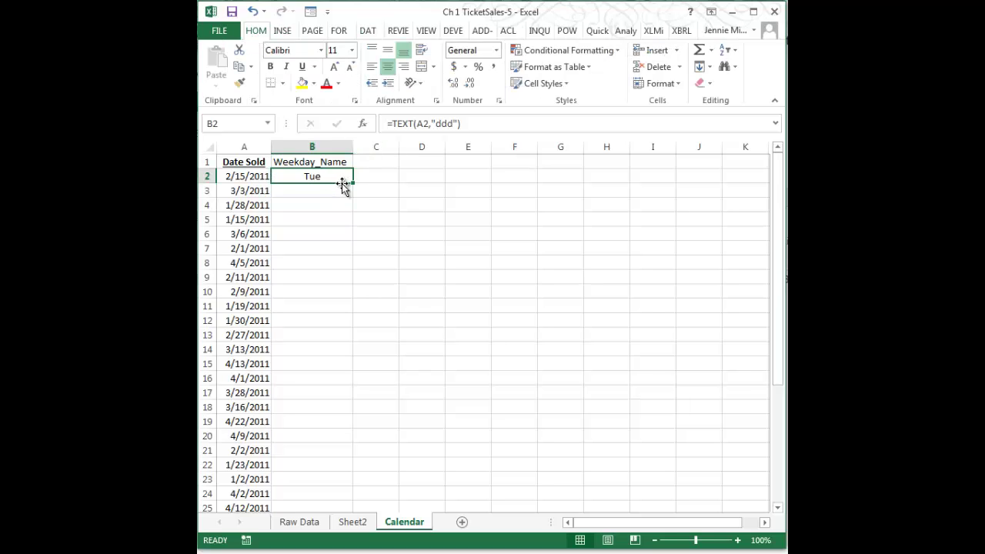
{"action": "left_click_drag", "start_coordinate": [352, 181], "coordinate": [334, 484]}
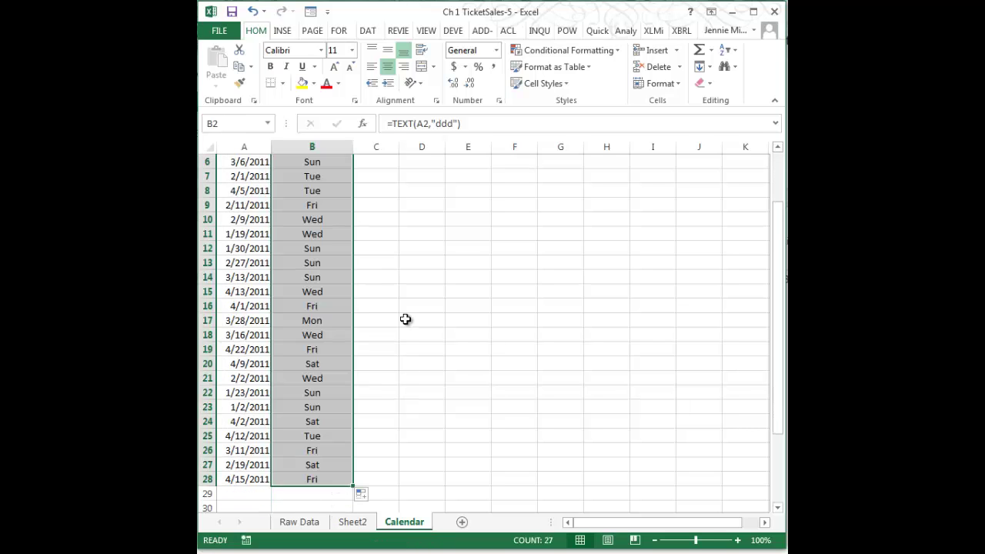
Widen column C on the Calendar sheet and enter the header Month_Name in cell C1.
{"action": "scroll", "coordinate": [380, 235], "scroll_direction": "up", "scroll_amount": 2}
{"action": "left_click", "coordinate": [318, 181]}
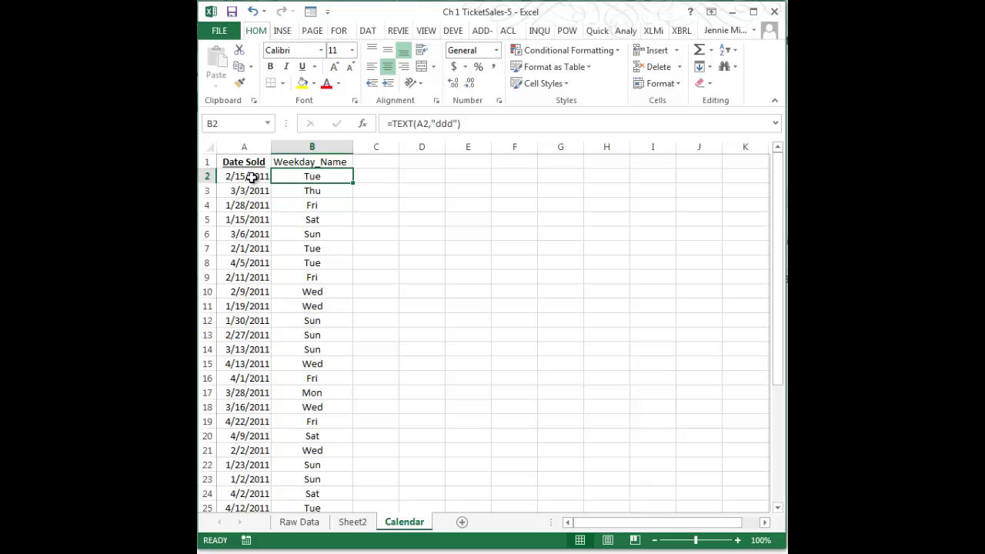
{"action": "left_click", "coordinate": [392, 162]}
{"action": "left_click_drag", "start_coordinate": [400, 146], "coordinate": [428, 146]}
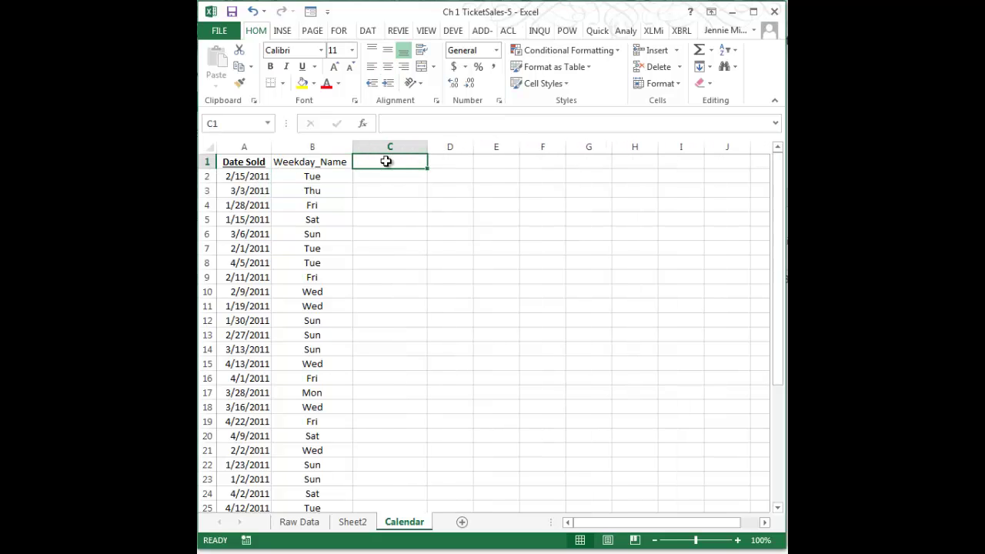
{"action": "type", "text": "Month"}
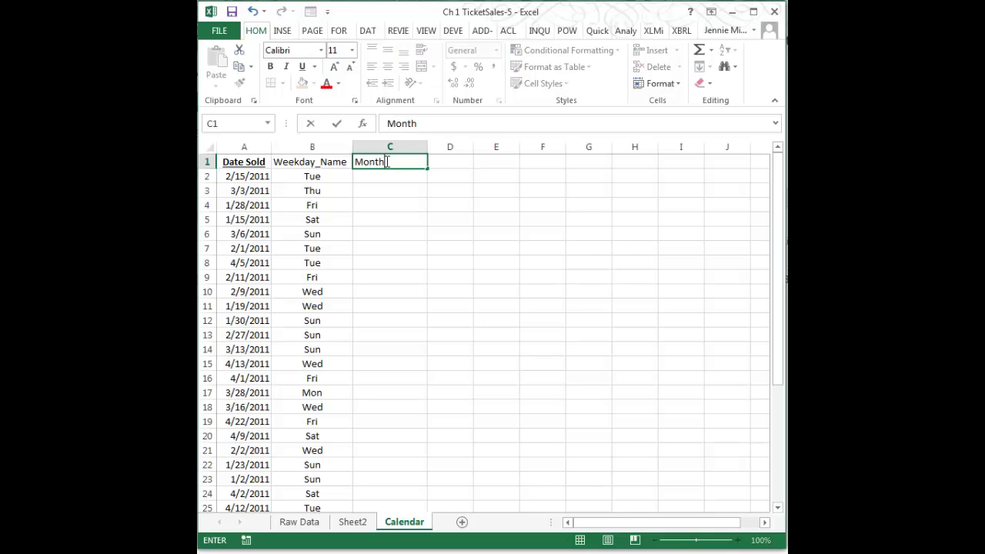
{"action": "type", "text": "_Name"}
{"action": "key", "text": "Return"}
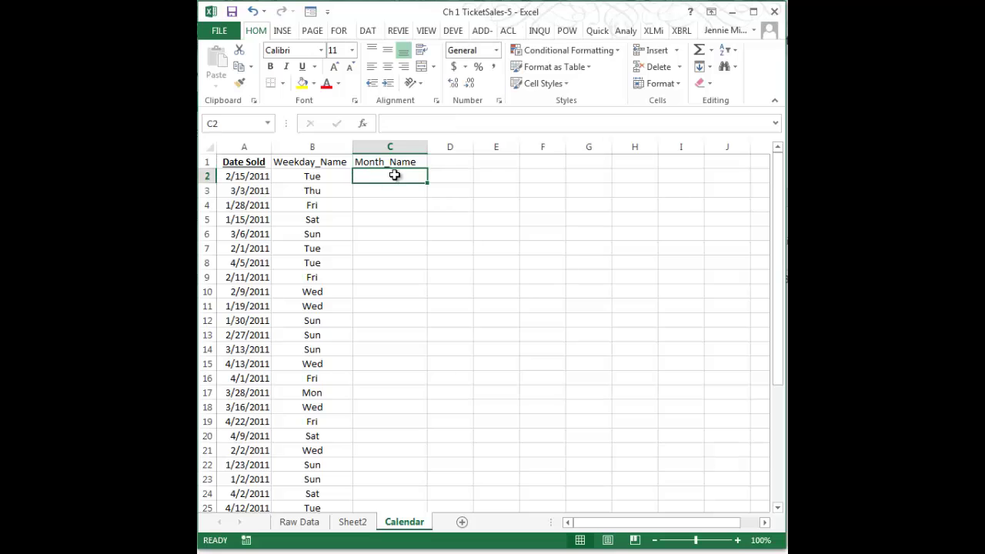
Copy the formatting of the Date Sold header onto the Weekday_Name and Month_Name headers in B1:C1.
{"action": "left_click", "coordinate": [248, 160]}
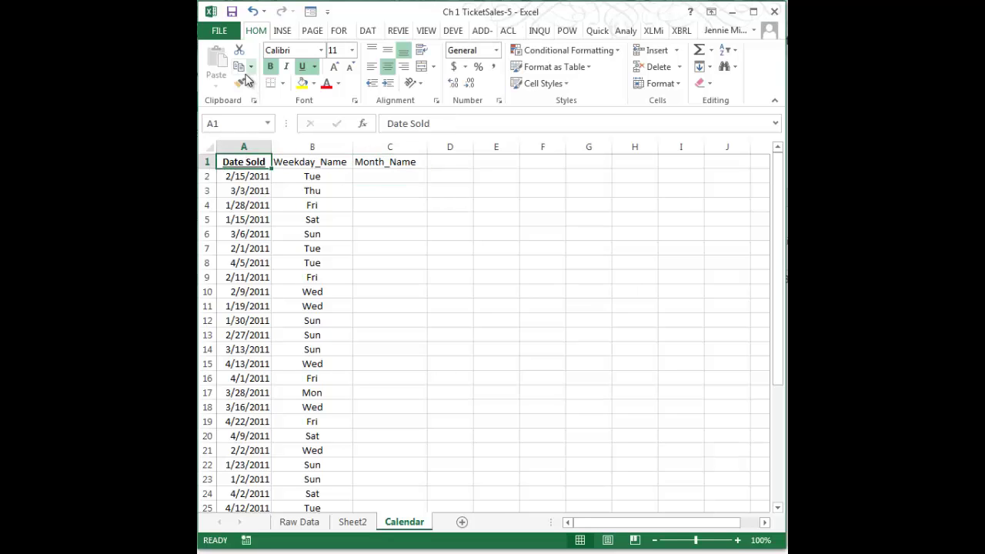
{"action": "left_click", "coordinate": [239, 82]}
{"action": "left_click_drag", "start_coordinate": [285, 160], "coordinate": [395, 161]}
{"action": "left_click", "coordinate": [400, 188]}
{"action": "left_click", "coordinate": [400, 175]}
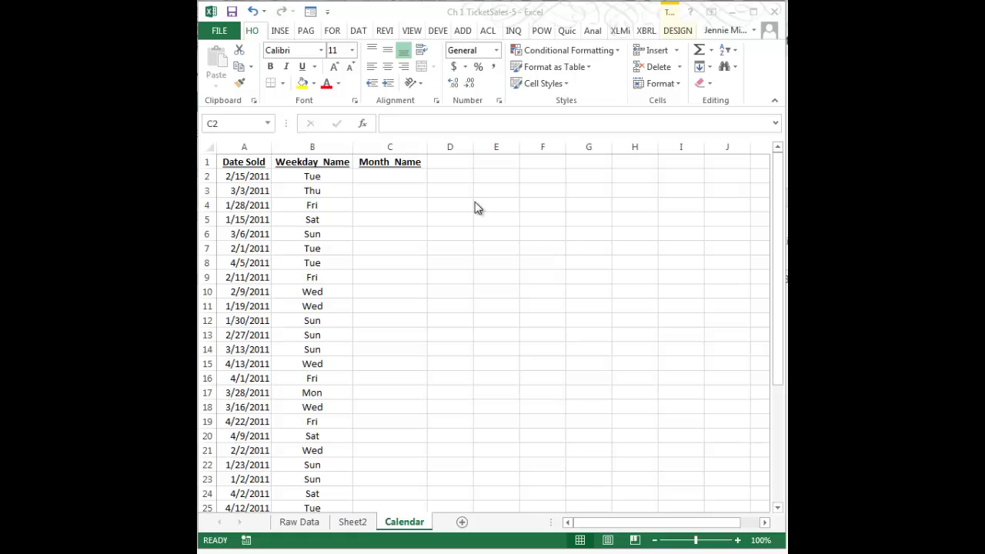
Enter the formula =TEXT(A2,"mmmm") in cell C2 to get the full month name.
{"action": "left_click", "coordinate": [384, 175]}
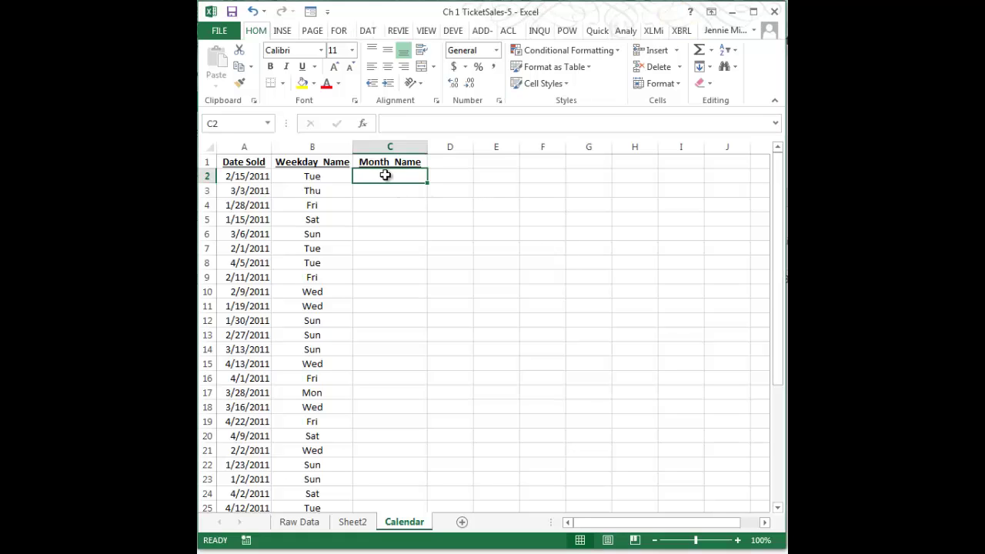
{"action": "type", "text": "=t"}
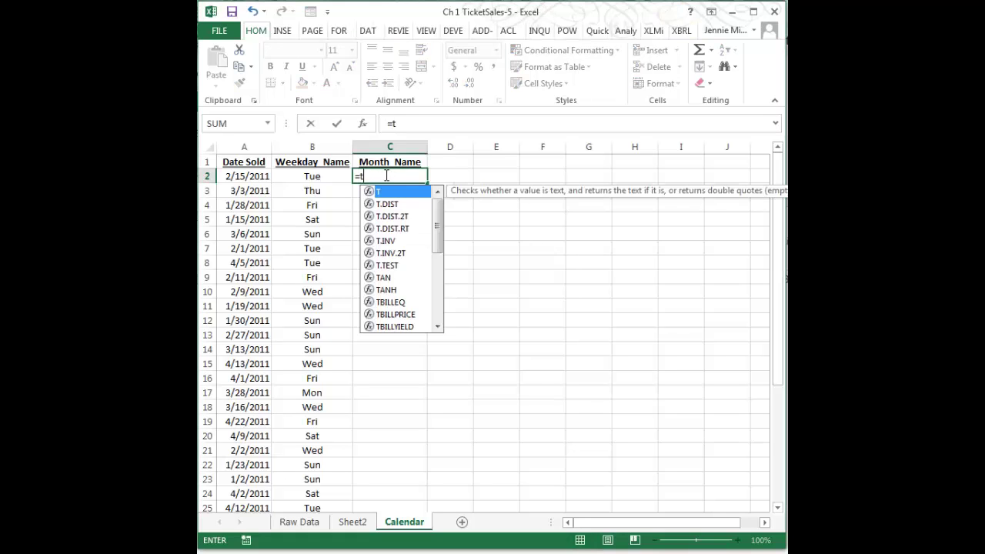
{"action": "type", "text": "ext("}
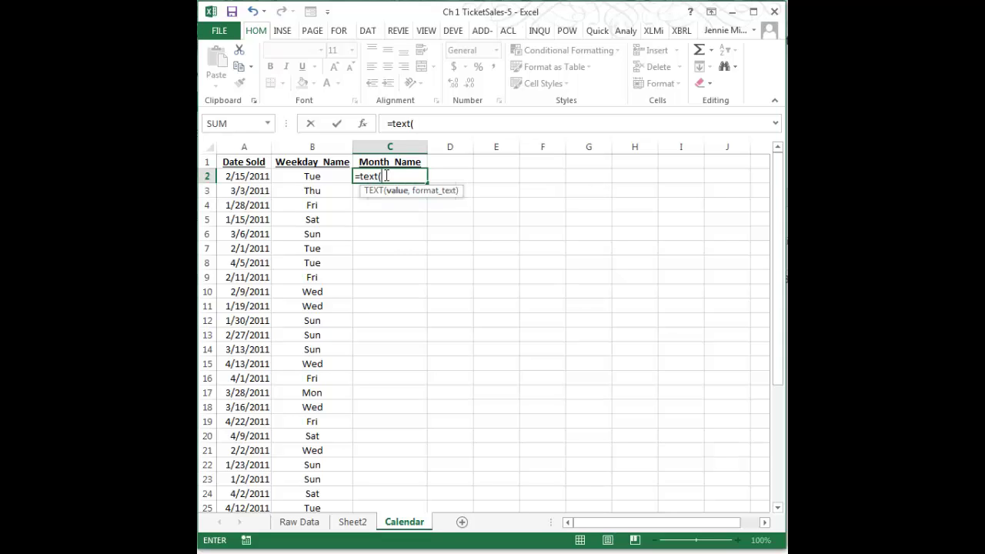
{"action": "type", "text": "A2"}
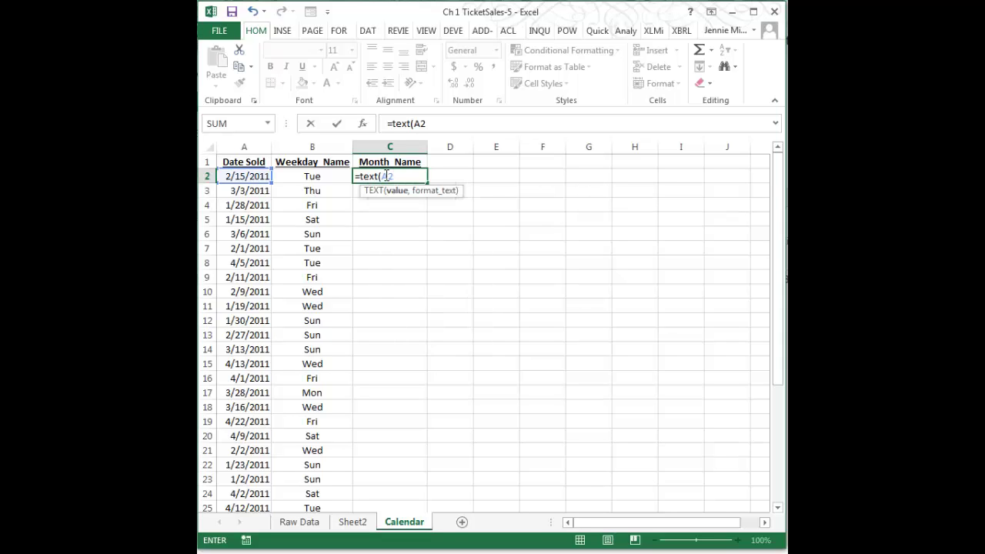
{"action": "type", "text": ",\"mmm"}
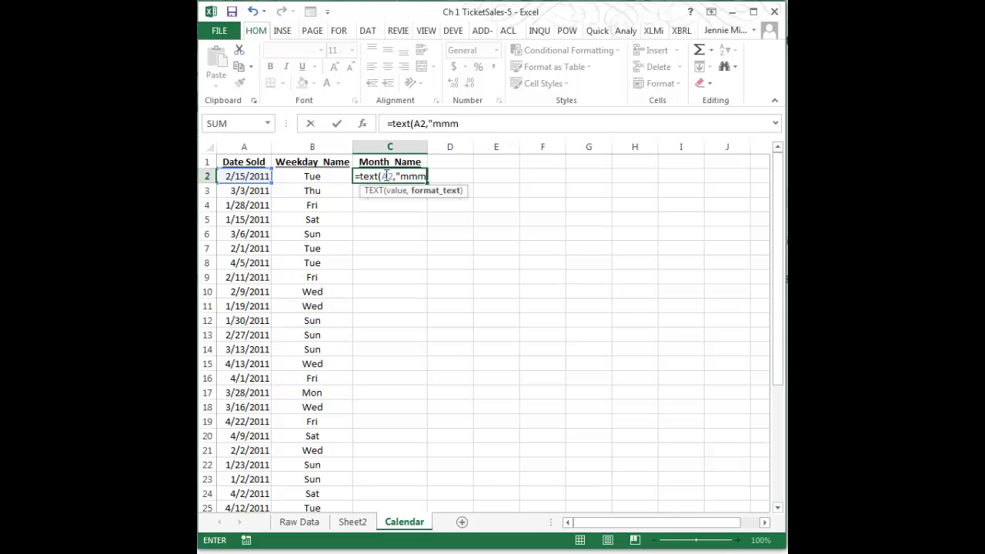
{"action": "type", "text": "m\")"}
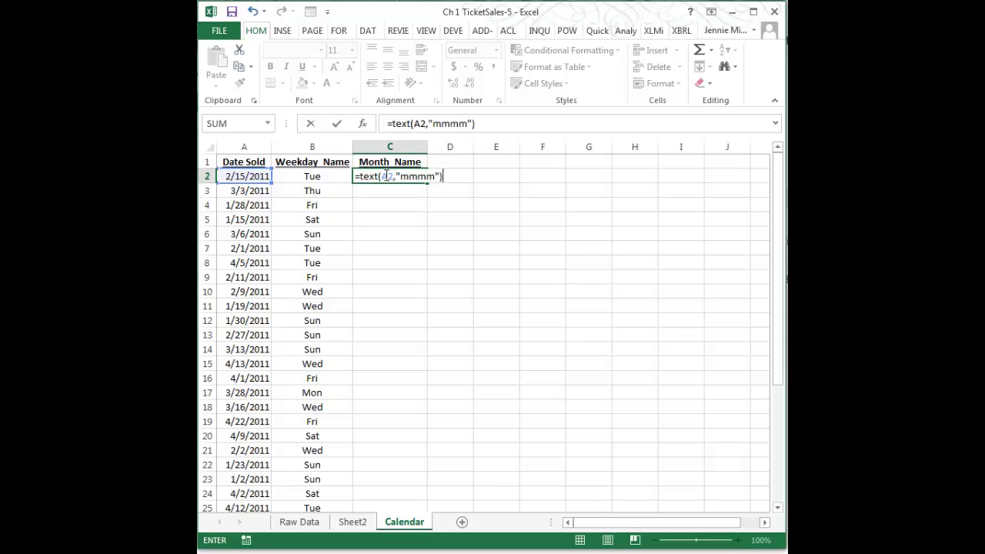
{"action": "key", "text": "Return"}
Center the month name in C2 and fill its formula down through C28.
{"action": "left_click", "coordinate": [385, 176]}
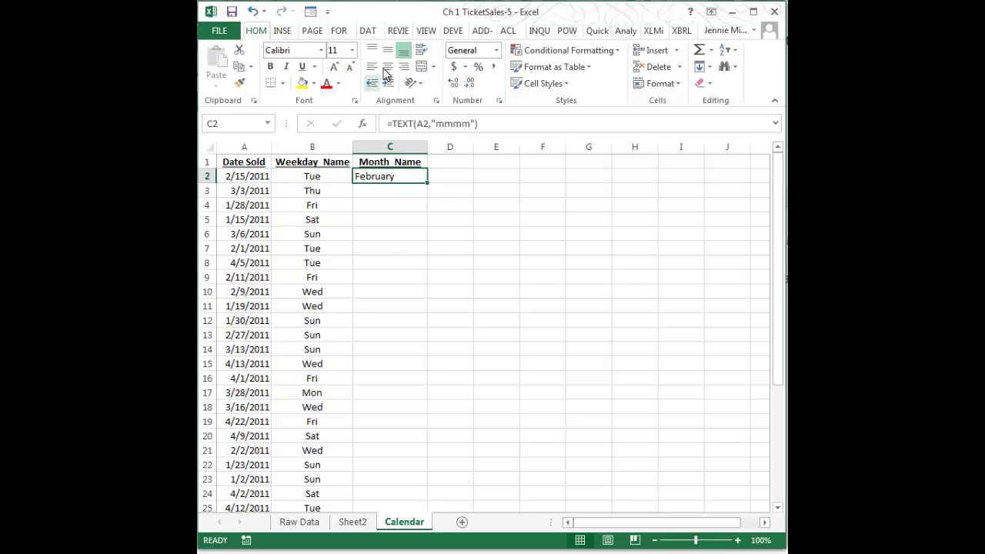
{"action": "left_click", "coordinate": [388, 67]}
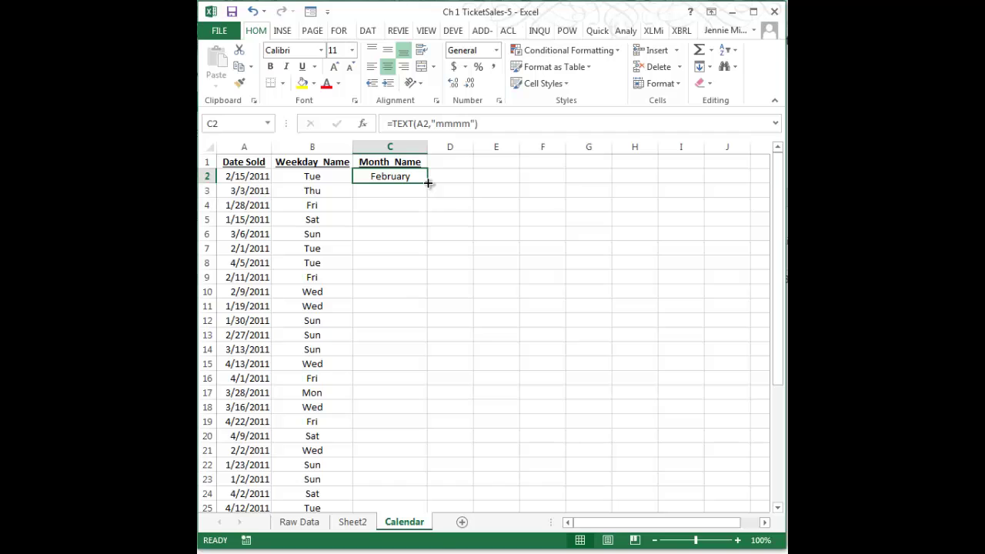
{"action": "left_click_drag", "start_coordinate": [427, 183], "coordinate": [407, 486]}
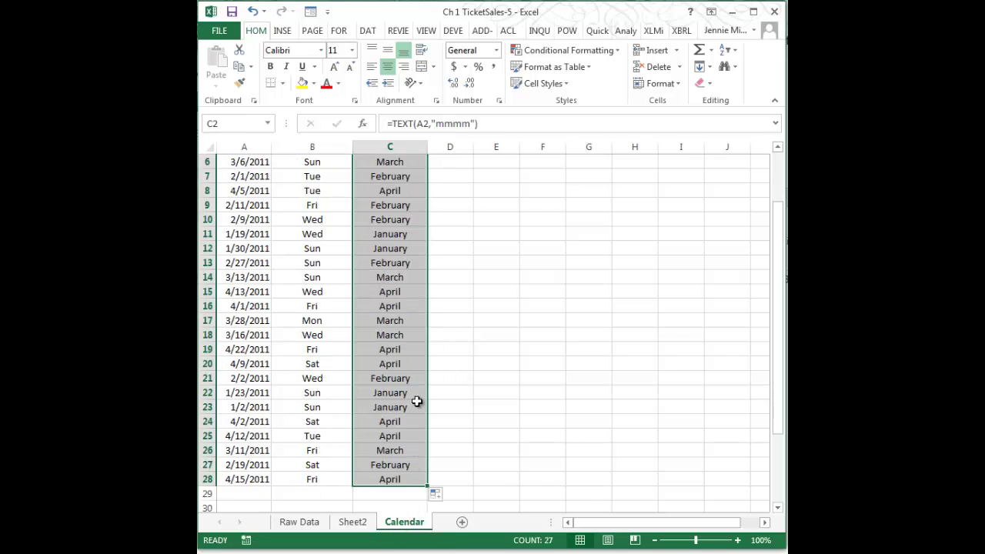
{"action": "scroll", "coordinate": [347, 285], "scroll_direction": "up", "scroll_amount": 2}
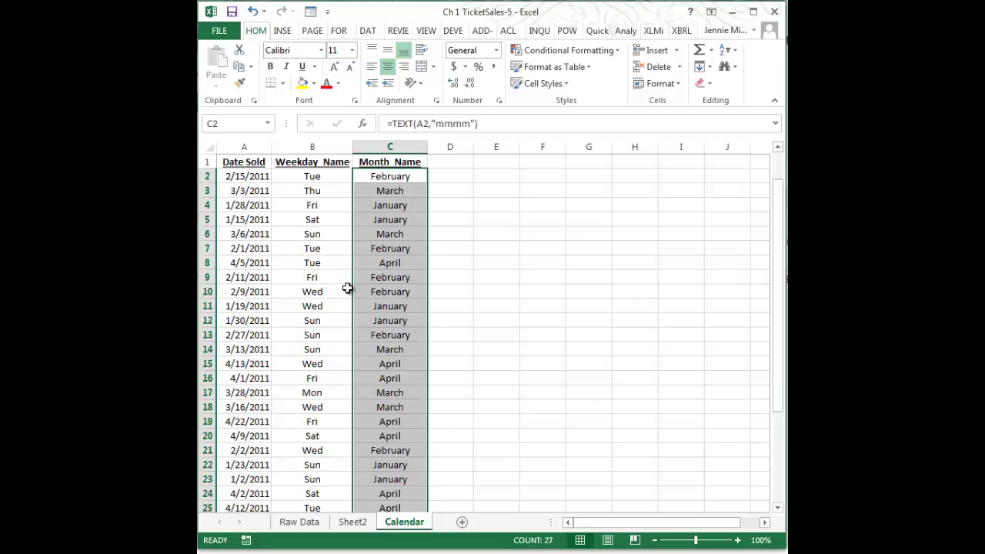
{"action": "left_click", "coordinate": [247, 164]}
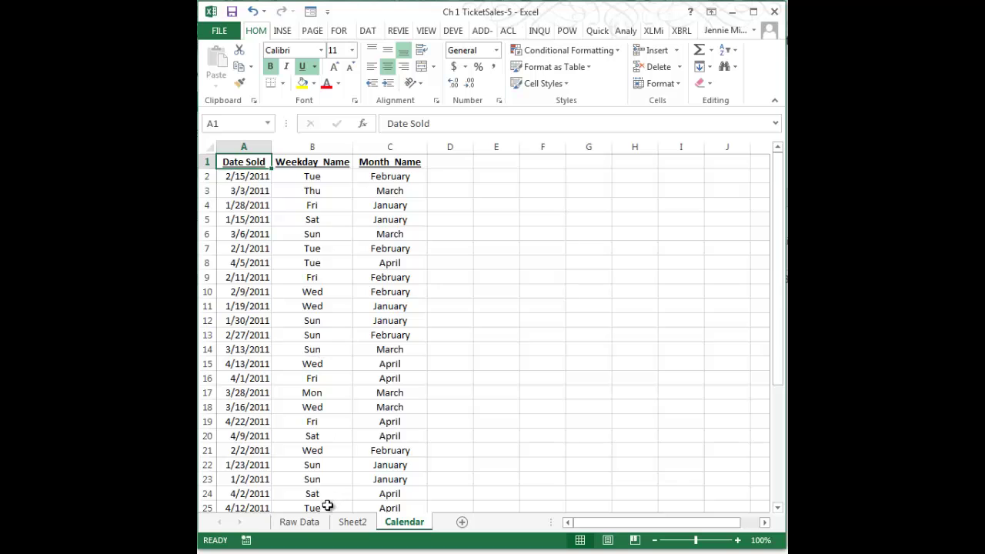
Review the ticket sales columns on the Raw Data sheet from the header row down.
{"action": "left_click", "coordinate": [299, 522]}
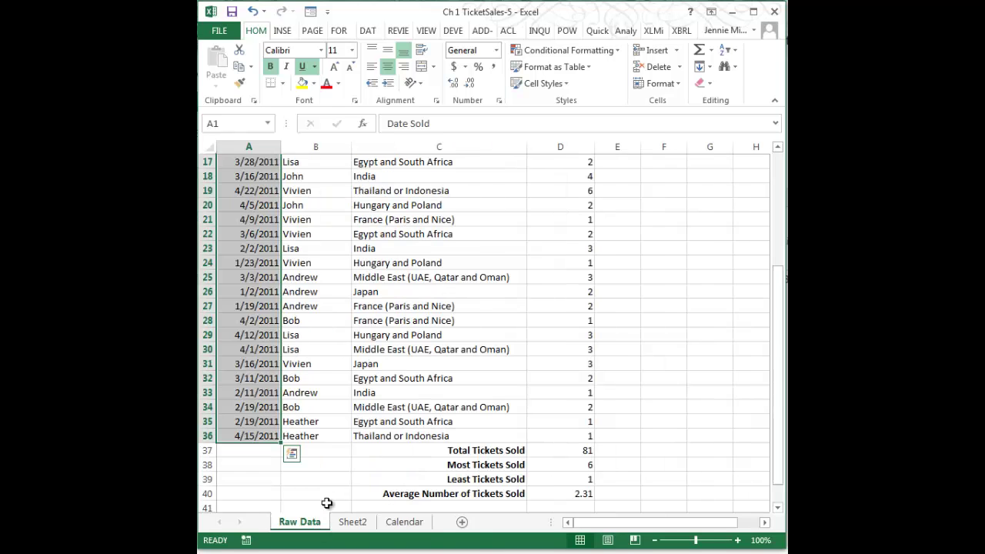
{"action": "left_click", "coordinate": [626, 162]}
{"action": "scroll", "coordinate": [626, 163], "scroll_direction": "up", "scroll_amount": 5}
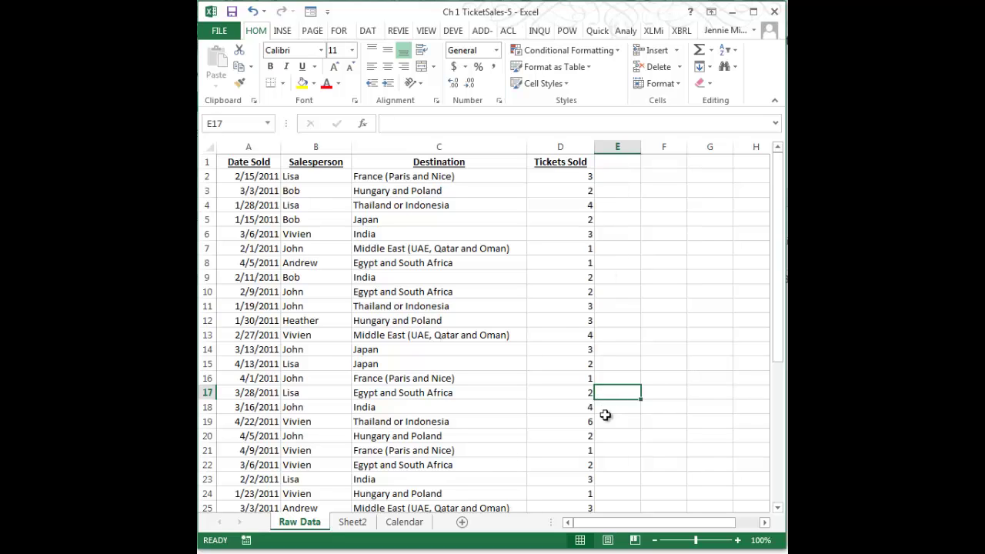
Format the range A1:C28 on the Calendar sheet as a table with headers, using Table Style Light 9.
{"action": "left_click", "coordinate": [403, 521]}
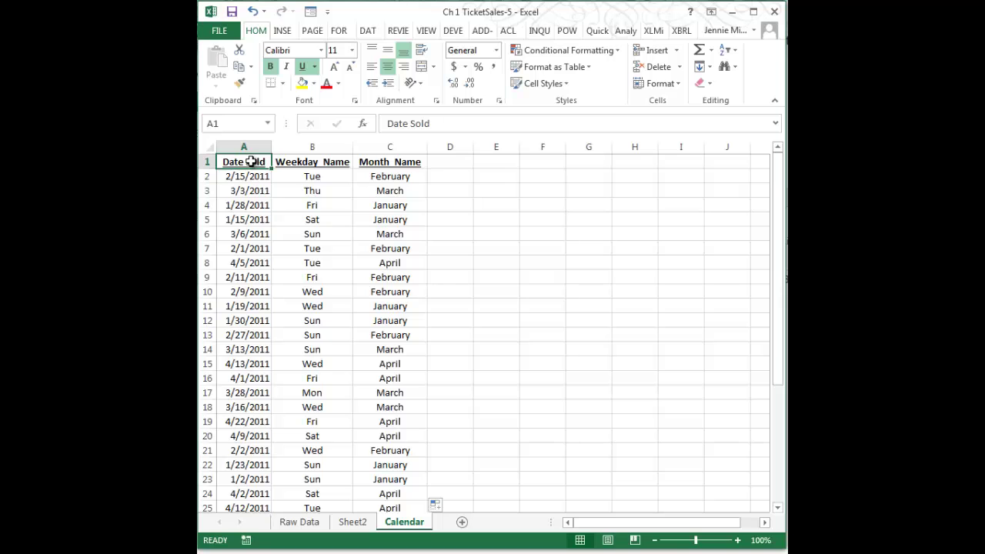
{"action": "left_click_drag", "start_coordinate": [253, 161], "coordinate": [389, 478]}
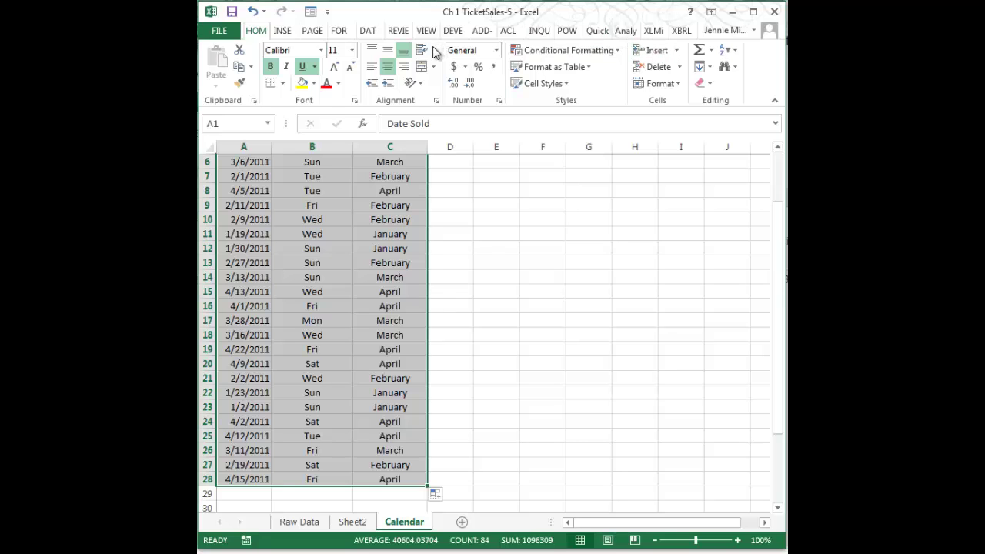
{"action": "left_click", "coordinate": [556, 67]}
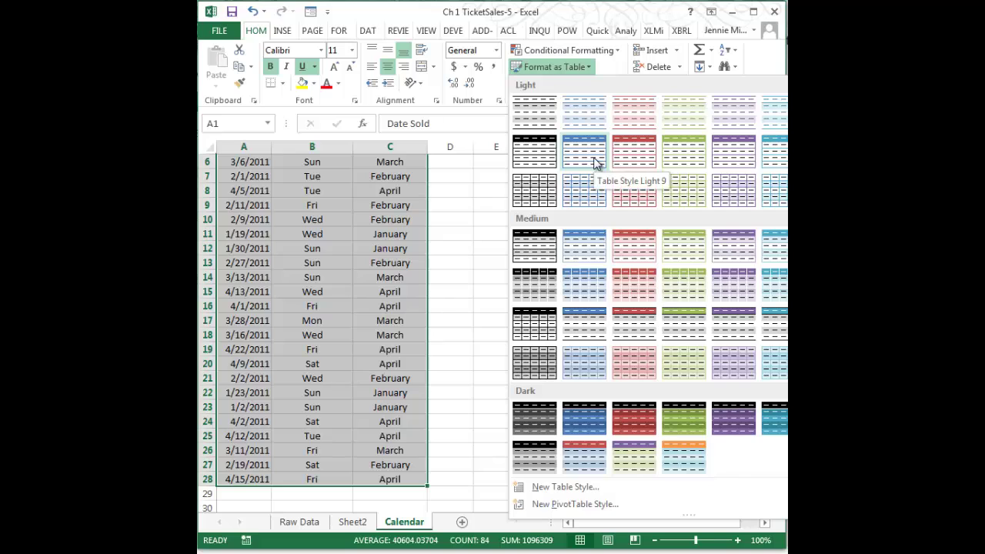
{"action": "left_click", "coordinate": [473, 223]}
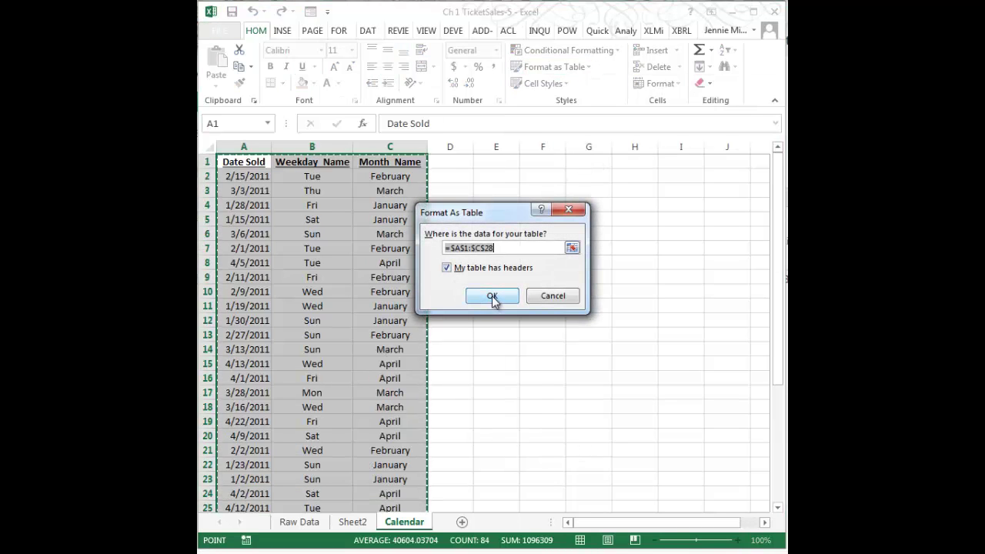
{"action": "left_click", "coordinate": [492, 297]}
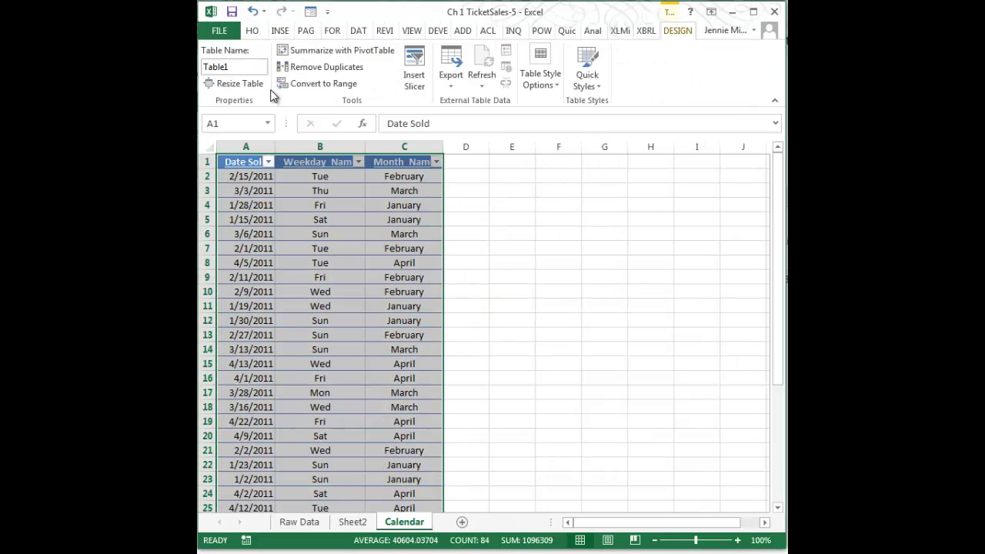
Rename the new table on the Calendar sheet as Cal.
{"action": "left_click", "coordinate": [259, 66]}
{"action": "type", "text": "Cal"}
{"action": "left_click", "coordinate": [473, 189]}
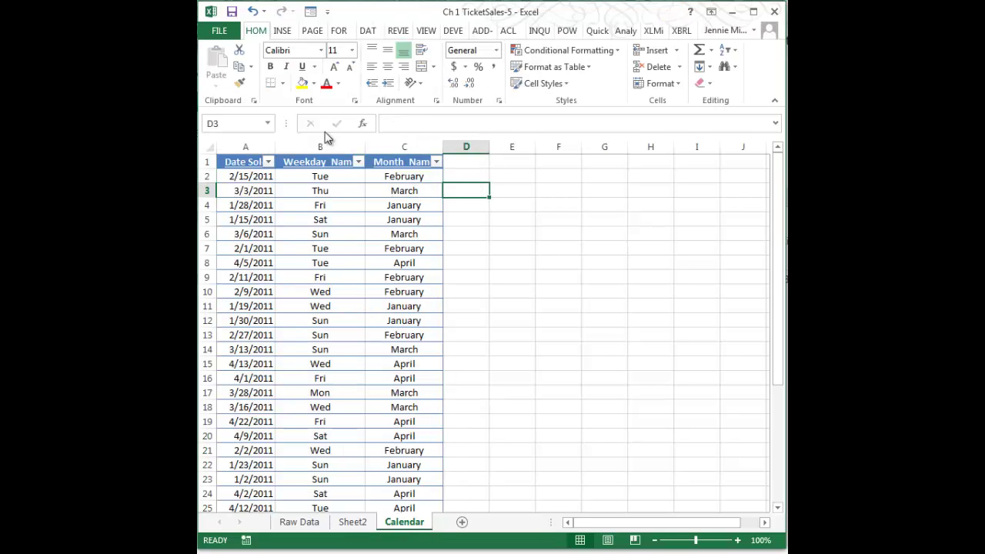
{"action": "left_click", "coordinate": [260, 177]}
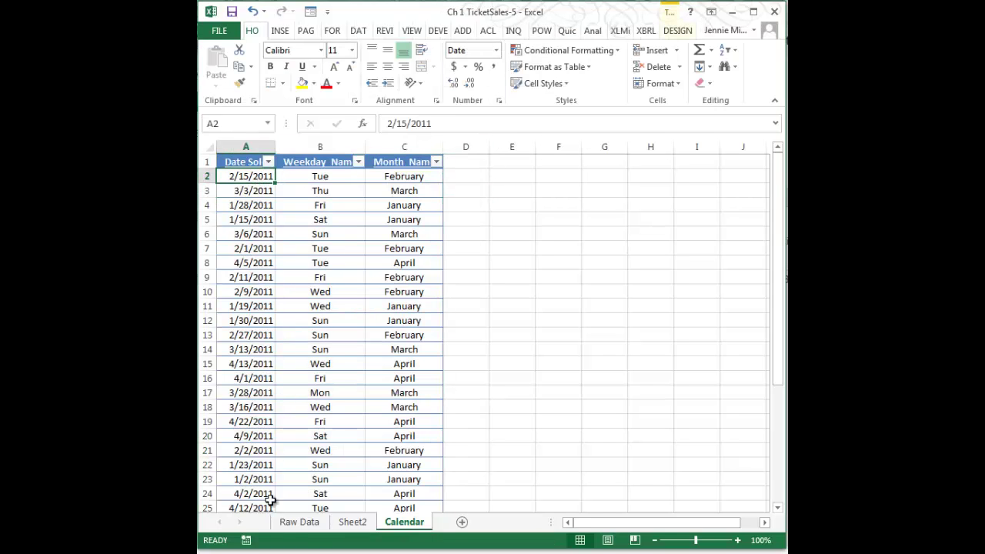
Switch to the Raw Data sheet holding the ticket sales records.
{"action": "left_click", "coordinate": [304, 521]}
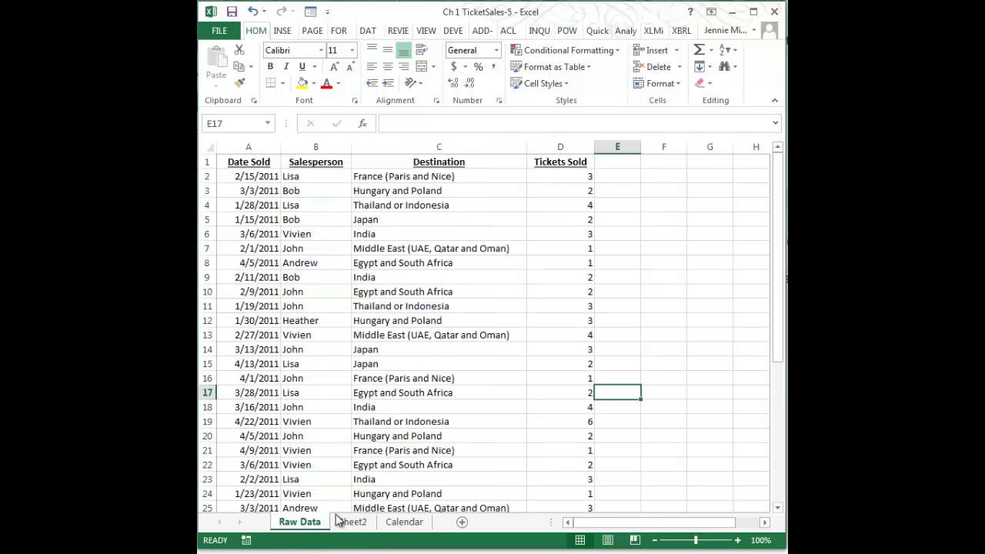